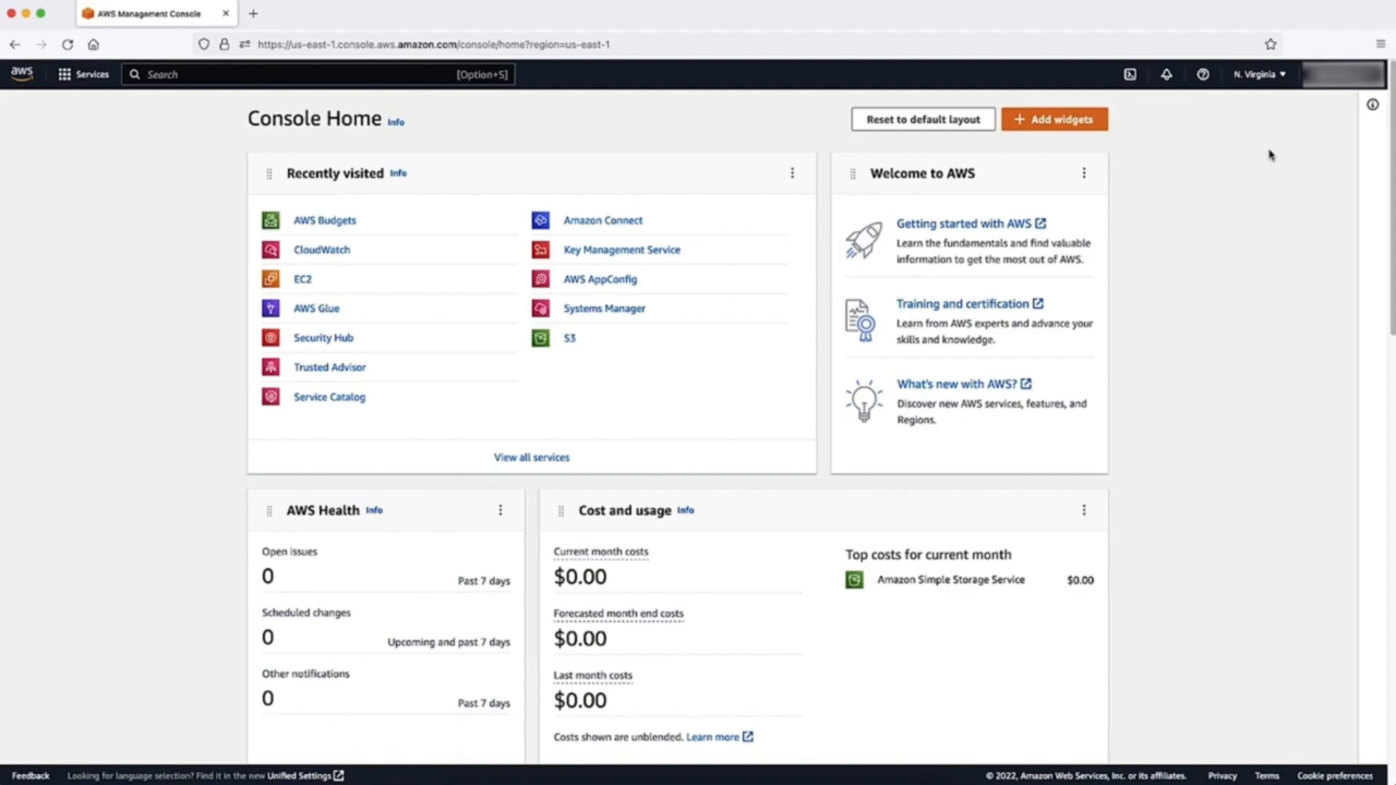
Step: Assign an MFA device named mfa to the root user from the security credentials, using the Authenticator app option
click(1341, 74)
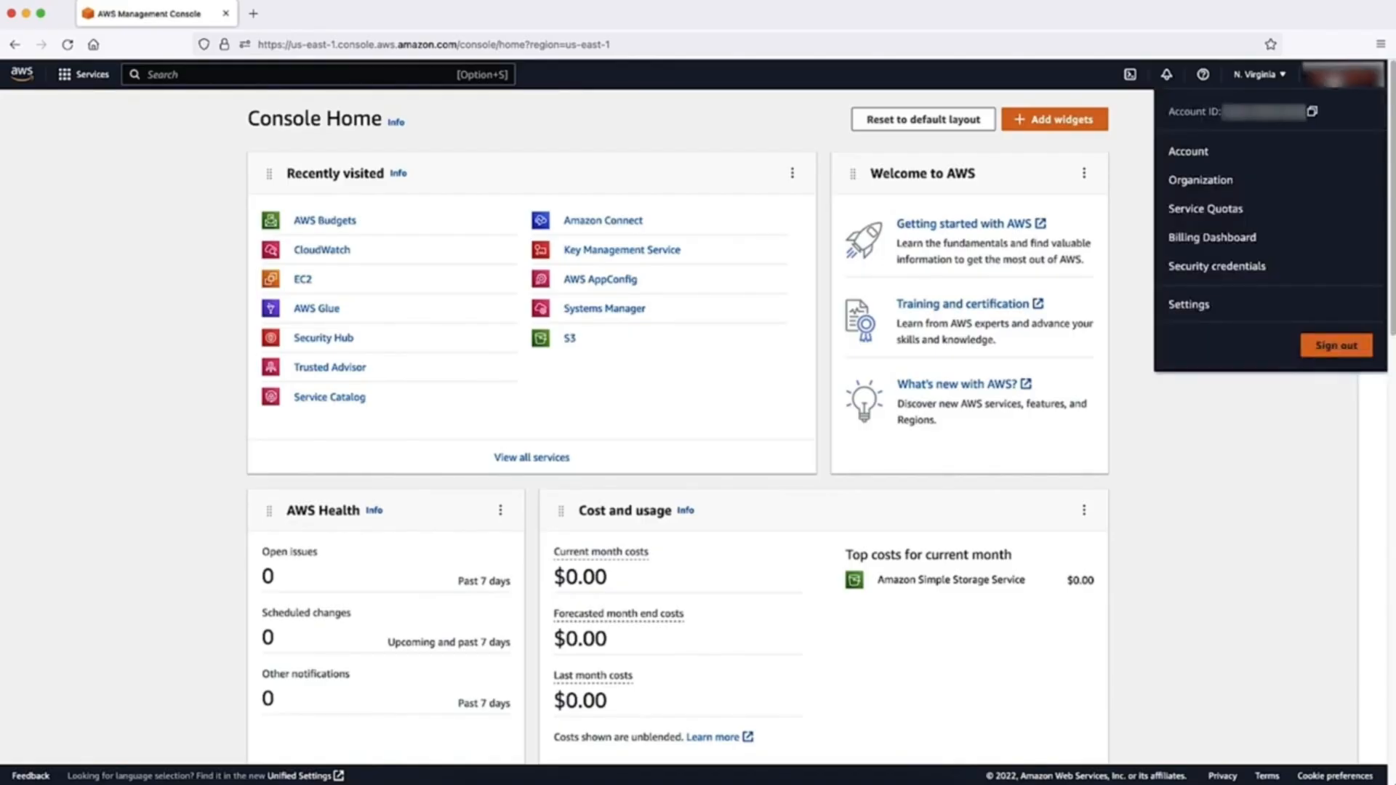
click(1239, 269)
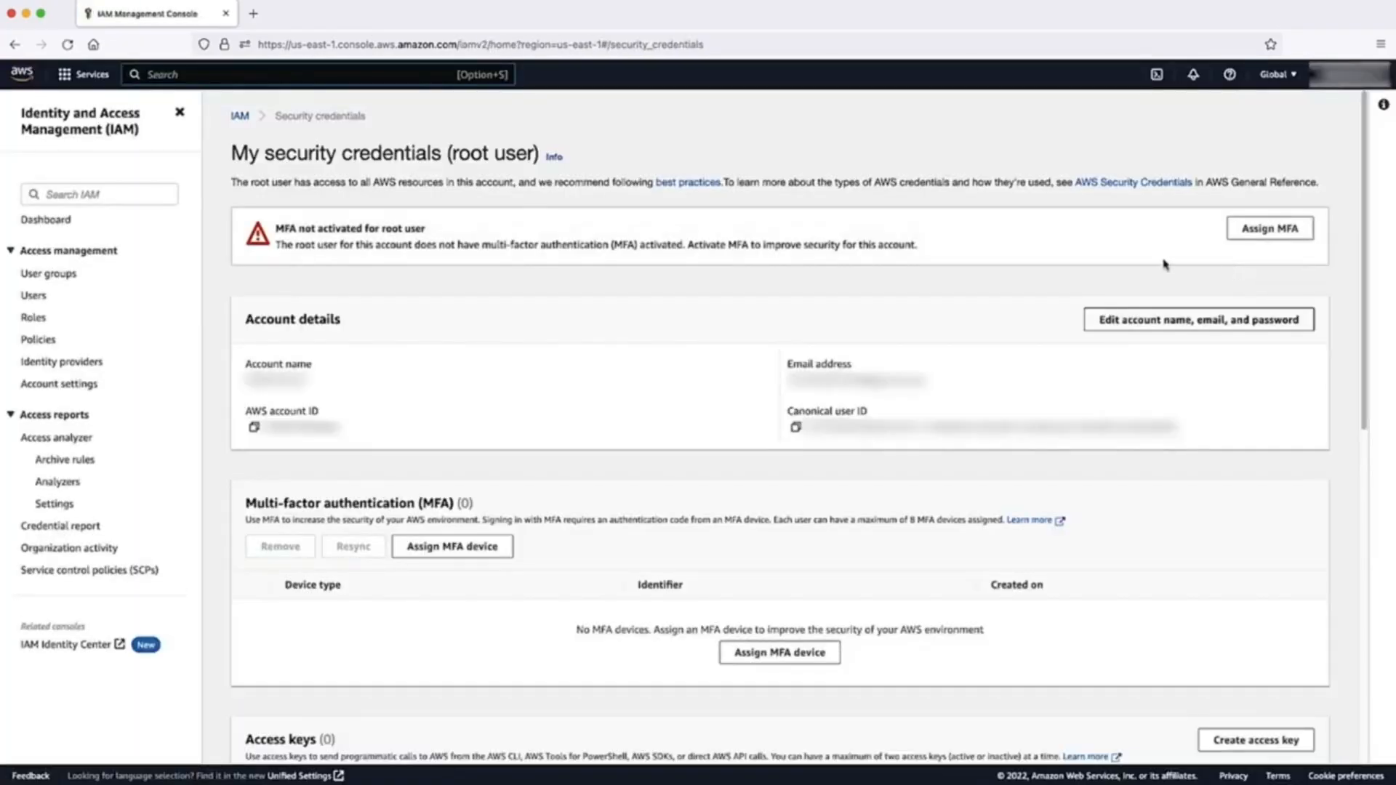
click(773, 653)
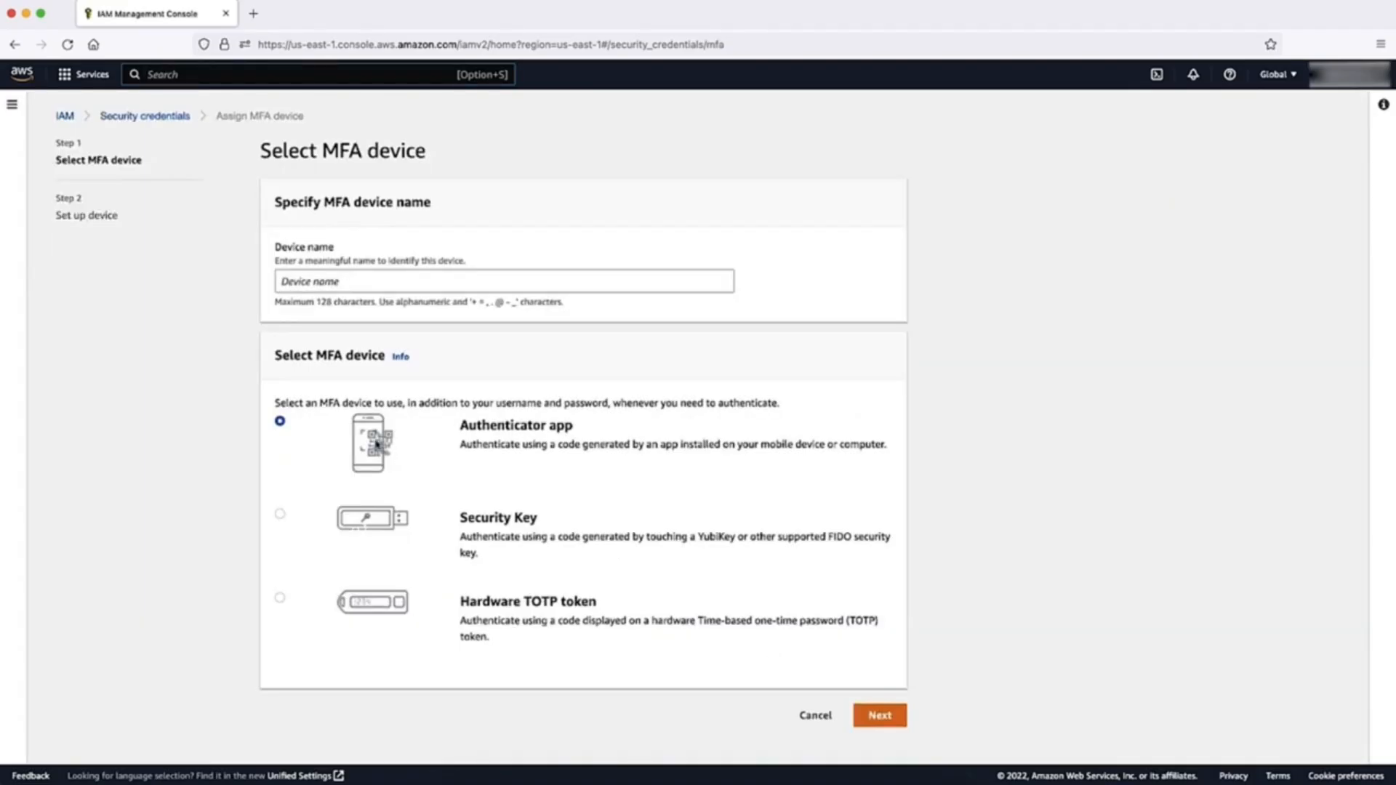
click(295, 290)
text(mfa)
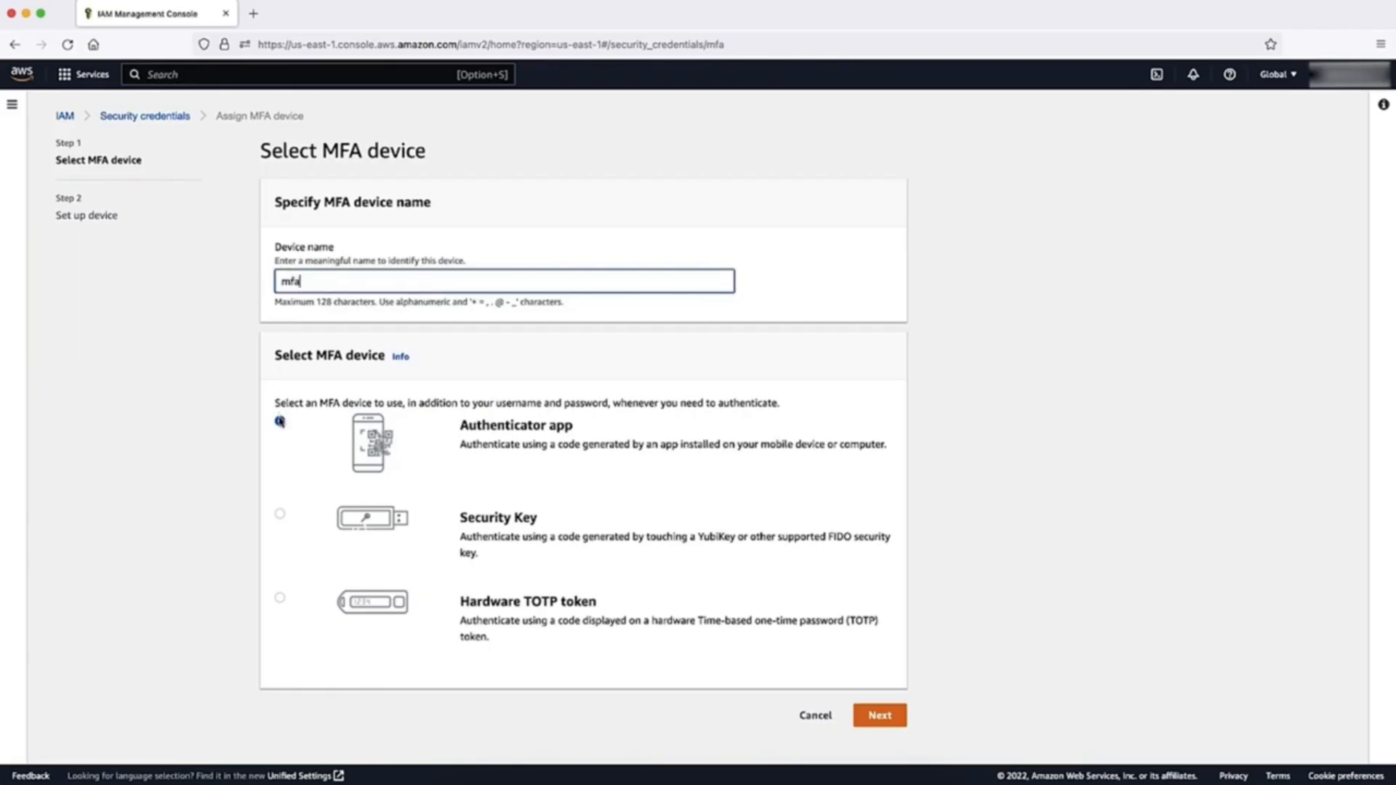
click(886, 722)
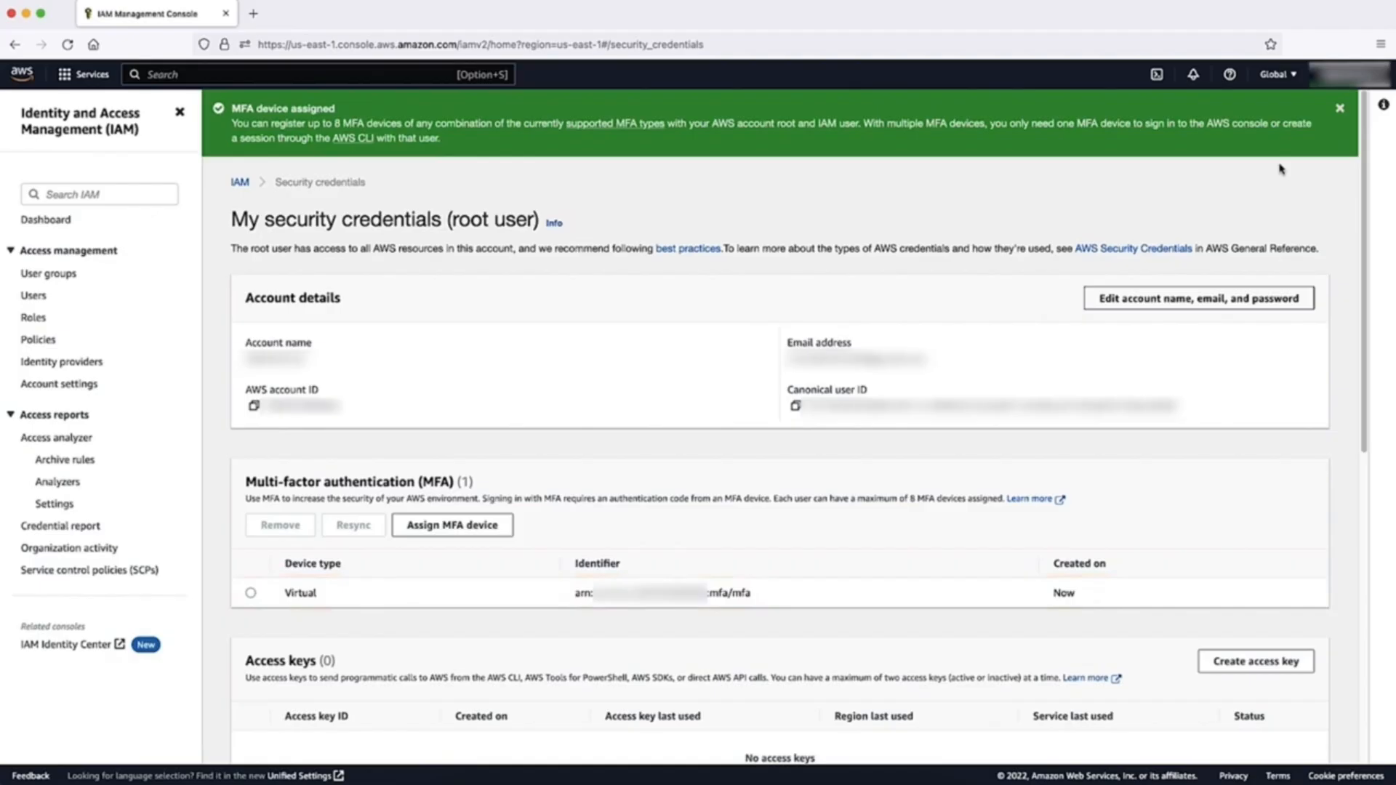
Step: Create a budget from the Zero spend budget template, named My Zero-Spend Budget, with an e-mail recipient for notifications
click(1350, 74)
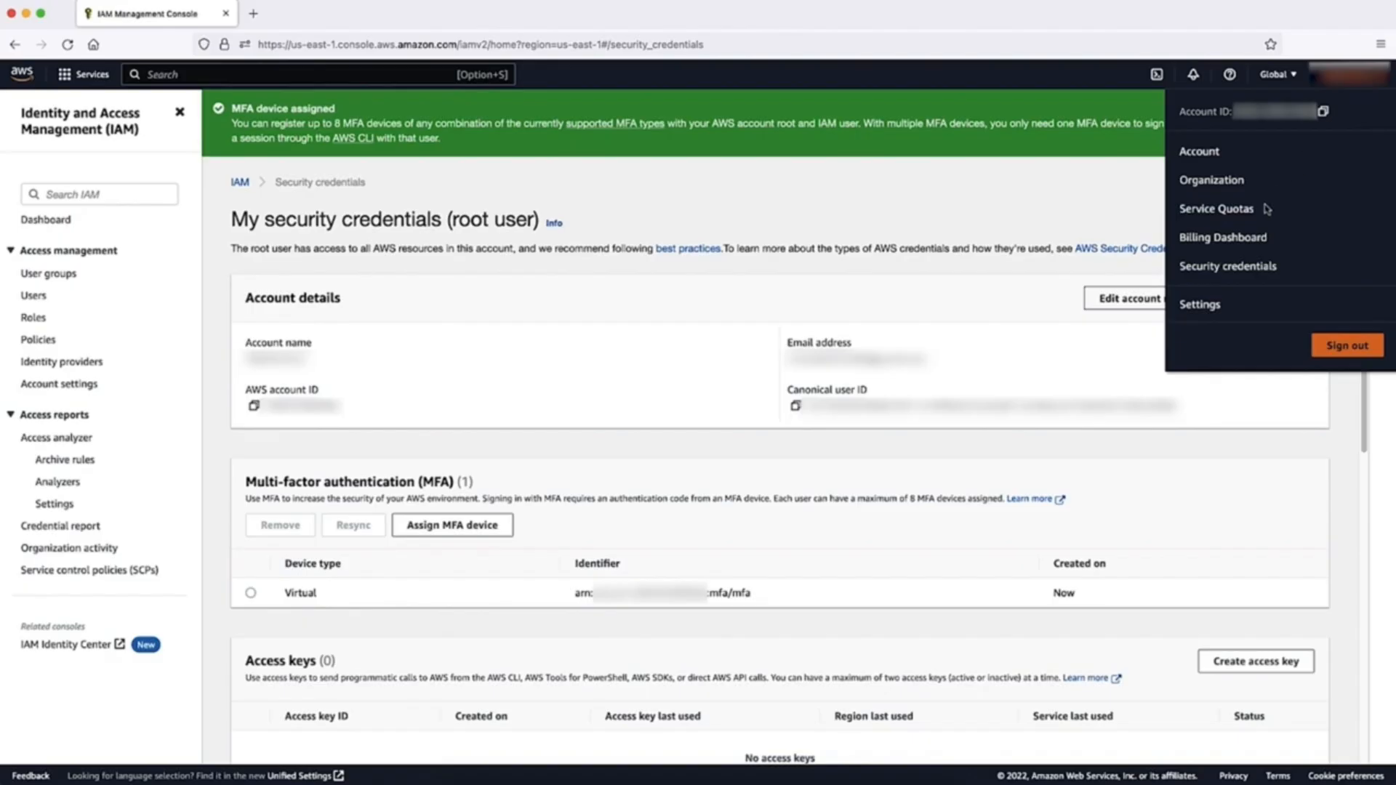
click(1234, 240)
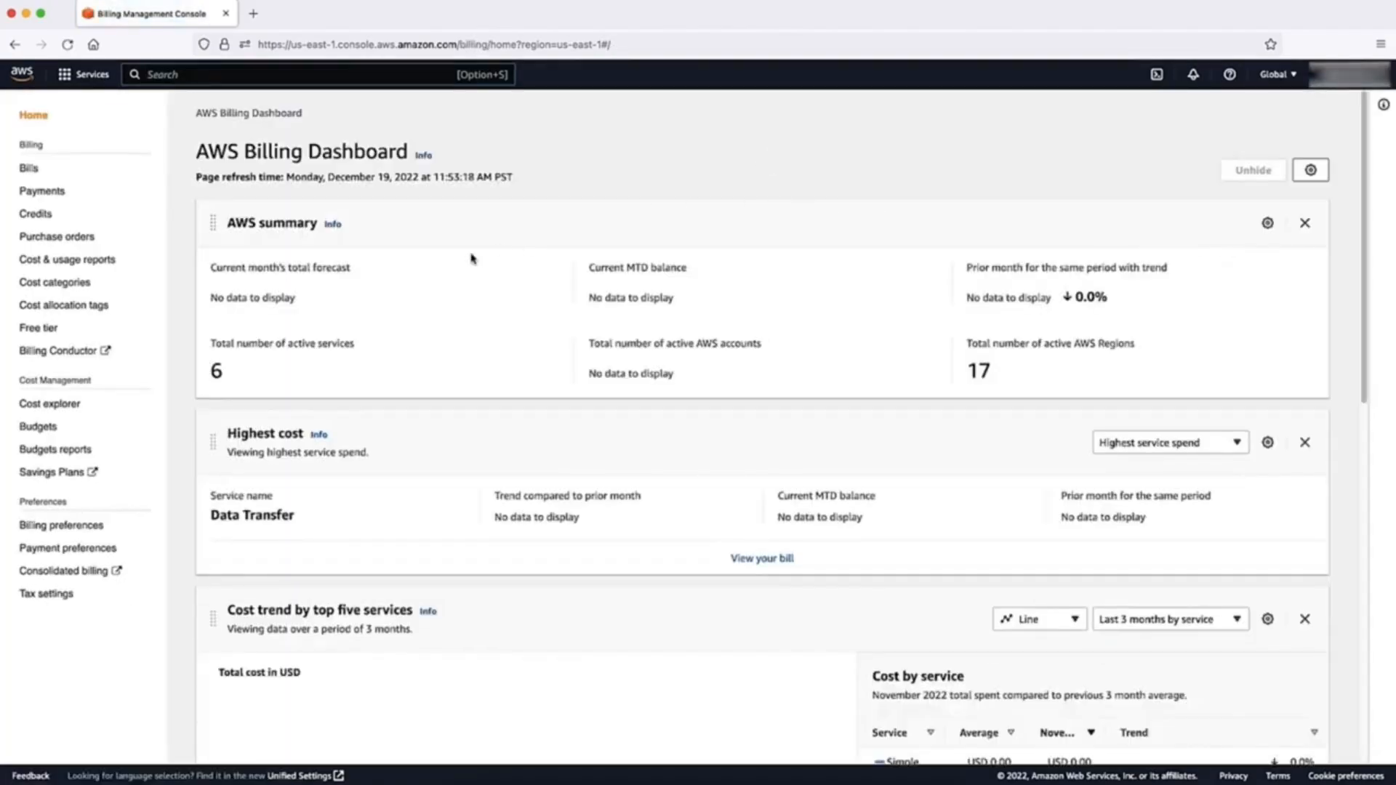
click(40, 429)
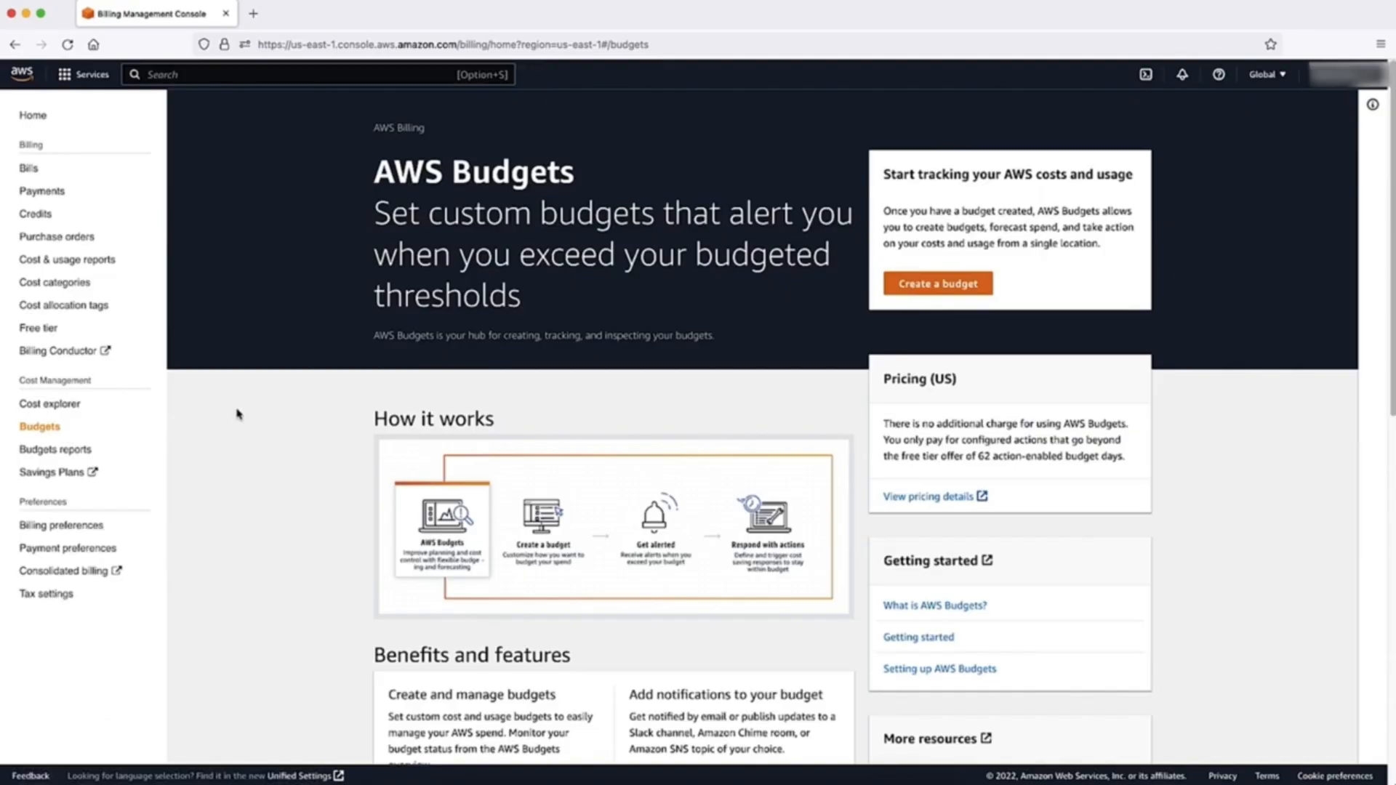
click(938, 285)
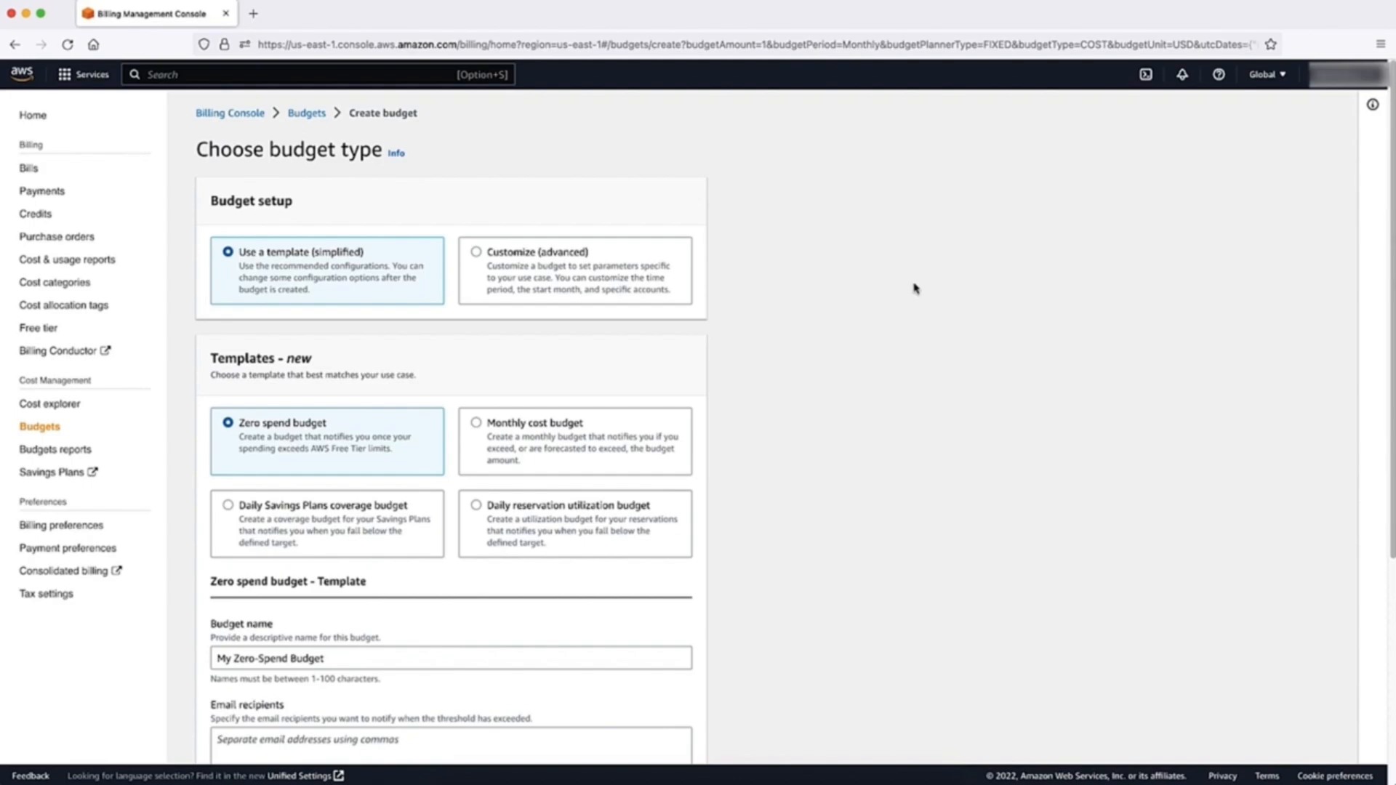
scroll(211, 658, down, 2)
scroll(327, 605, down, 4)
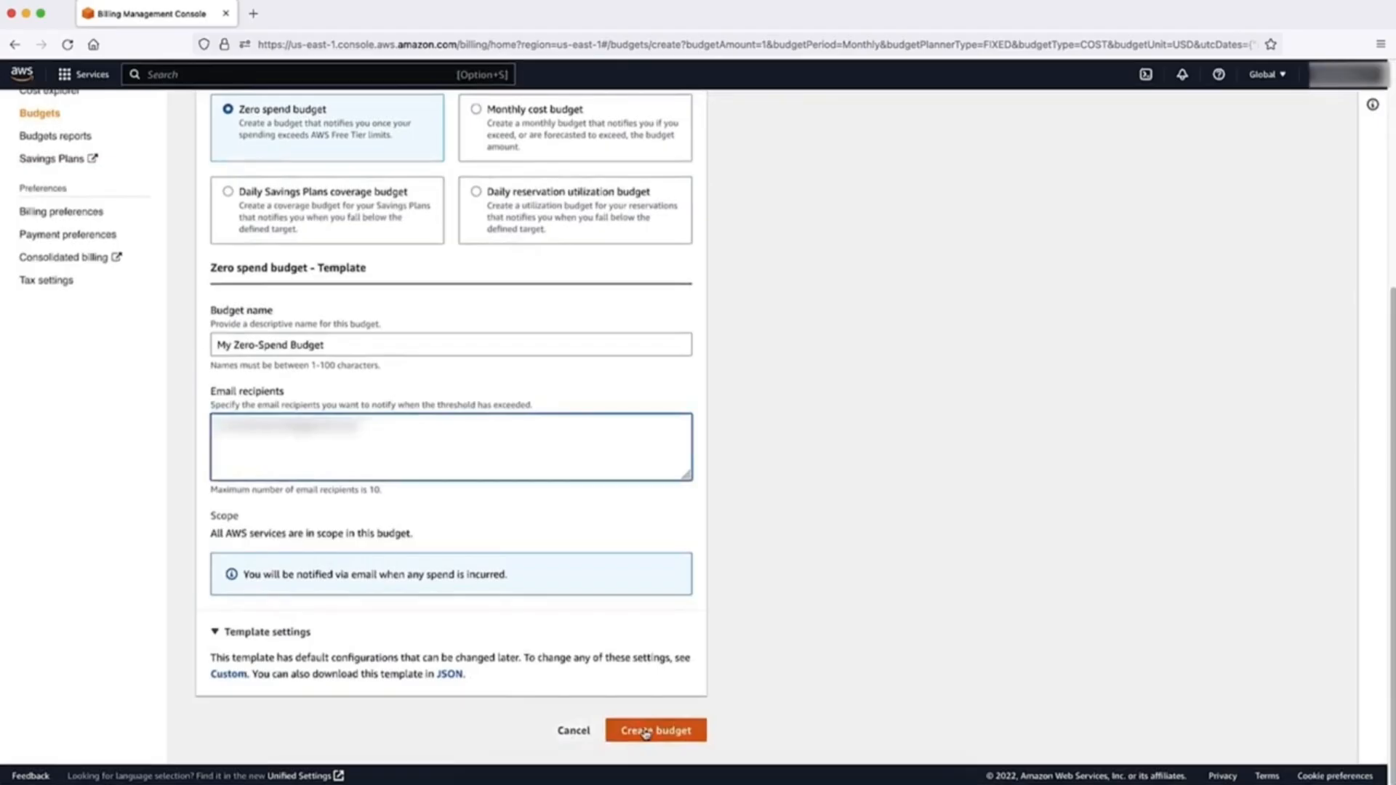
click(646, 730)
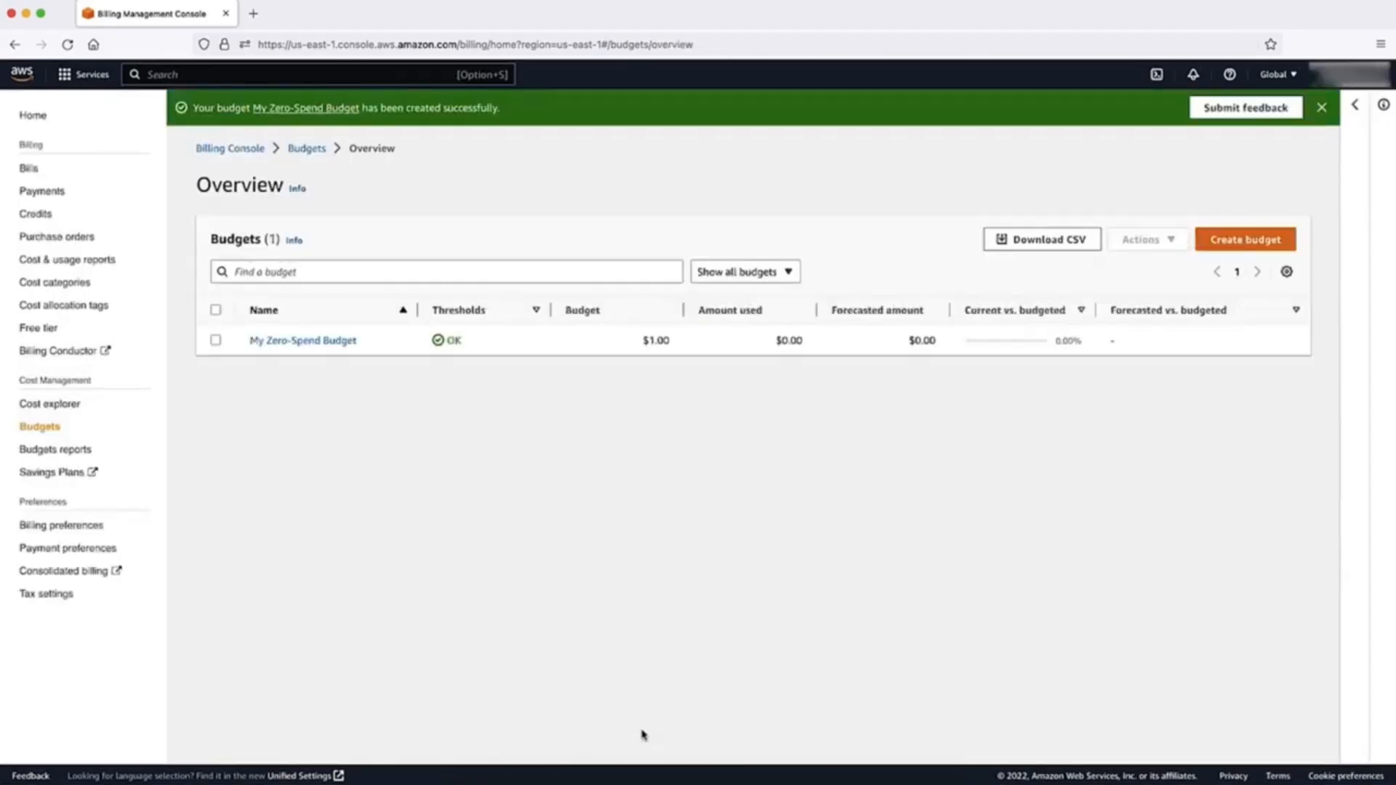
Step: Examine the preview and available actions of My Zero-Spend Budget in the budgets overview
click(215, 339)
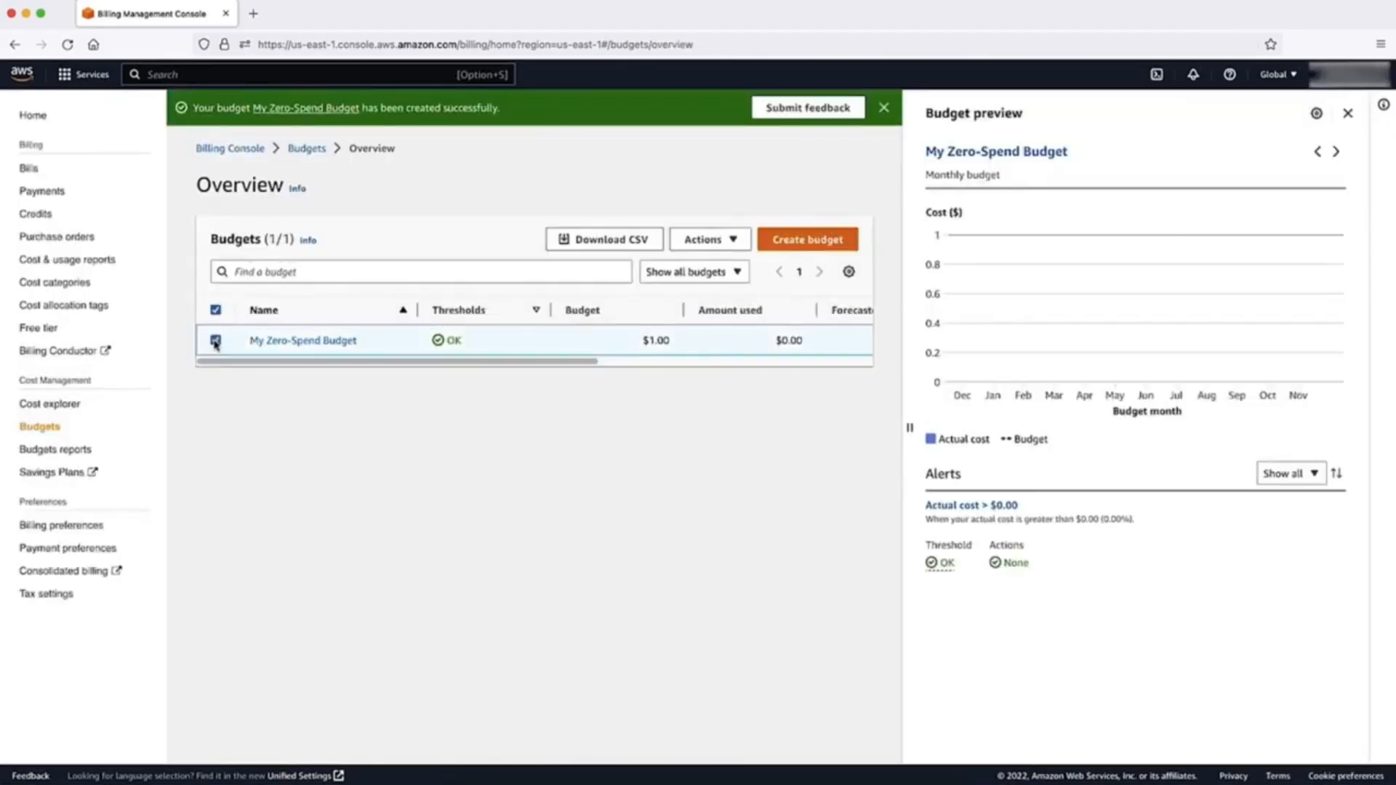
click(725, 240)
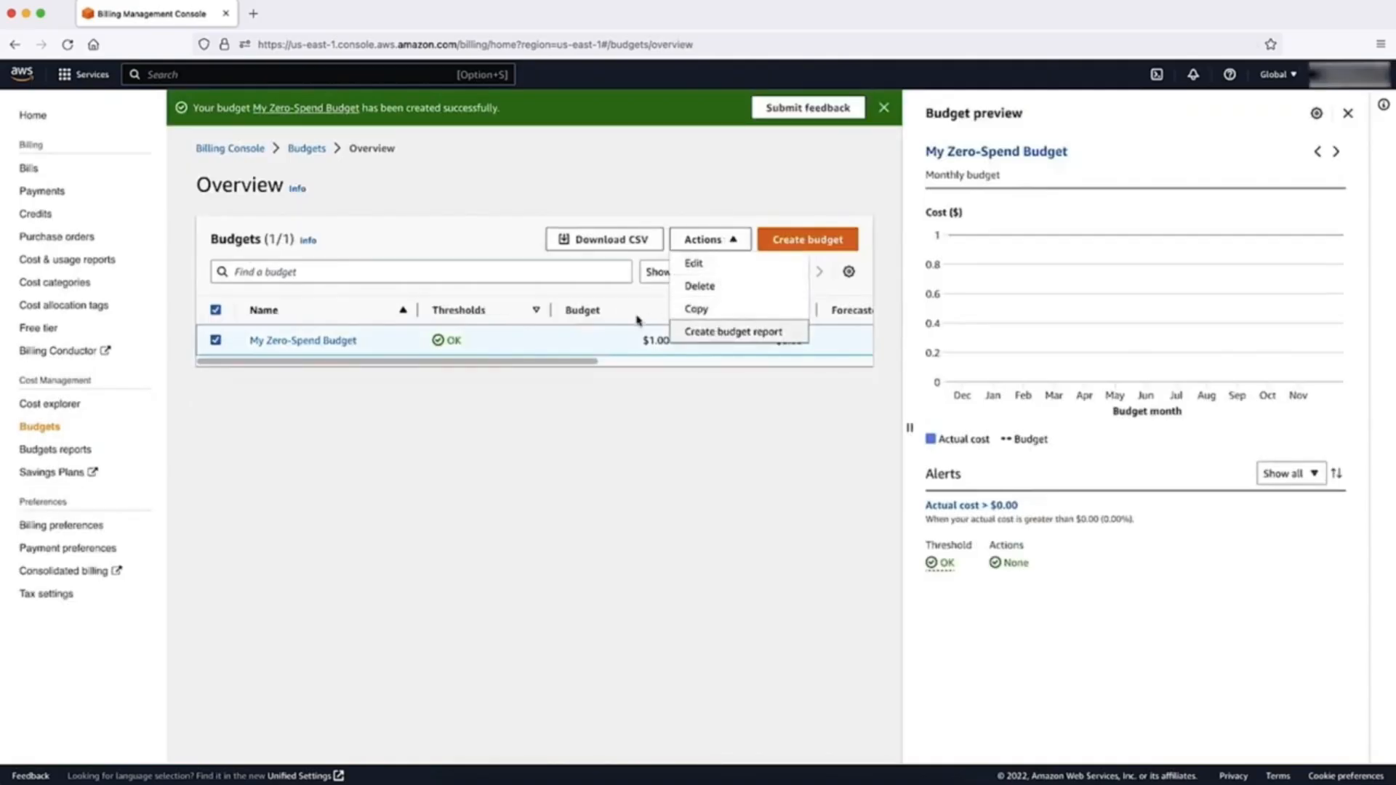
click(458, 227)
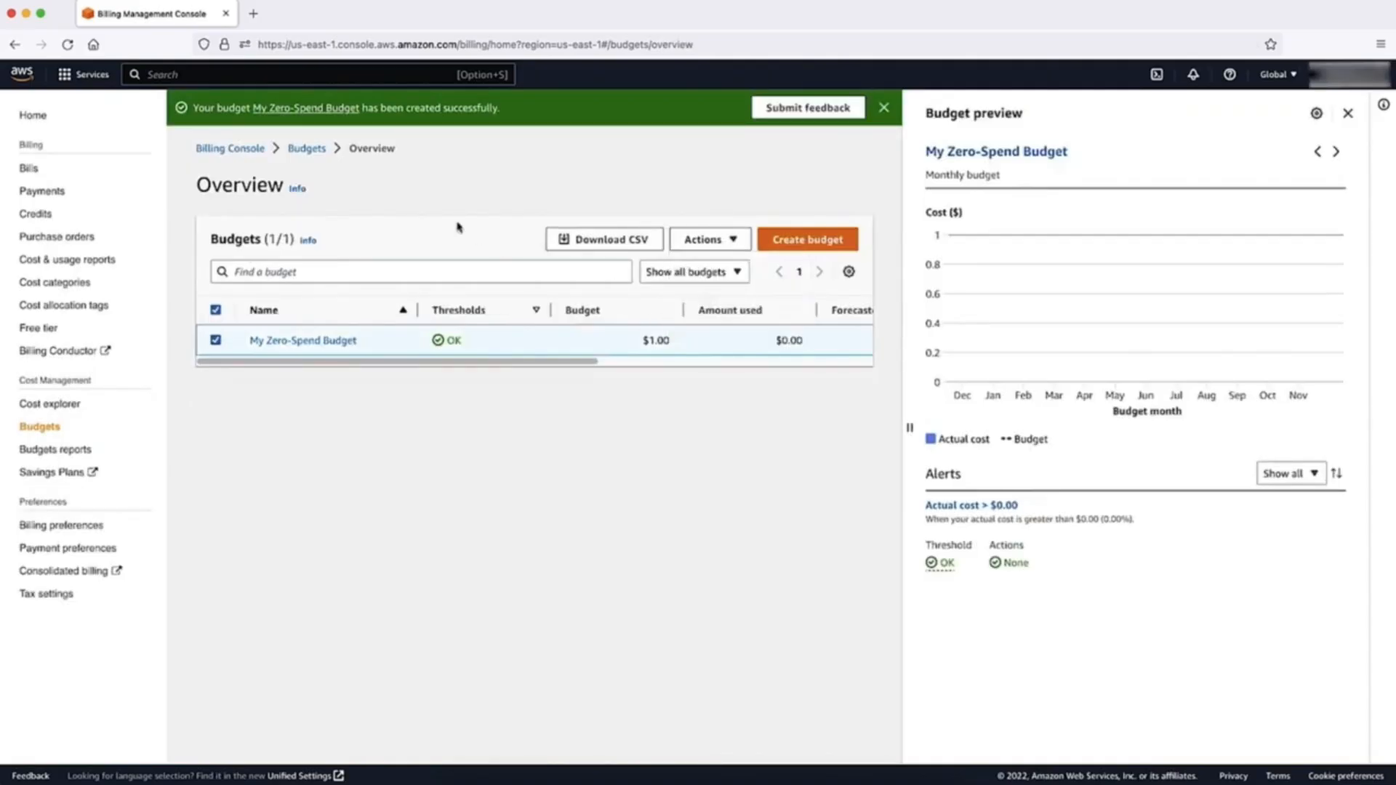
click(1347, 113)
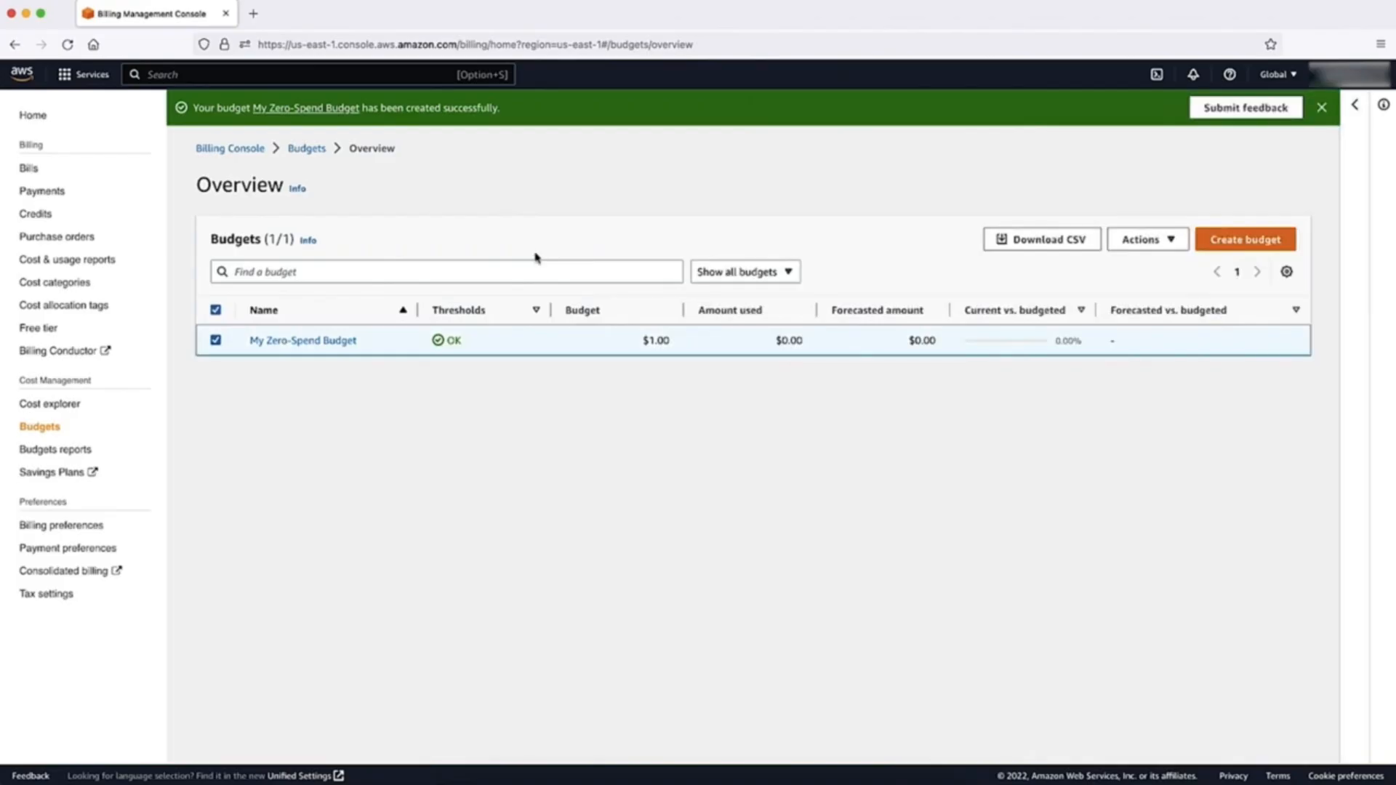
Step: Go from the billing alerts setting in the billing preferences to the Billing alarms list in CloudWatch
click(88, 525)
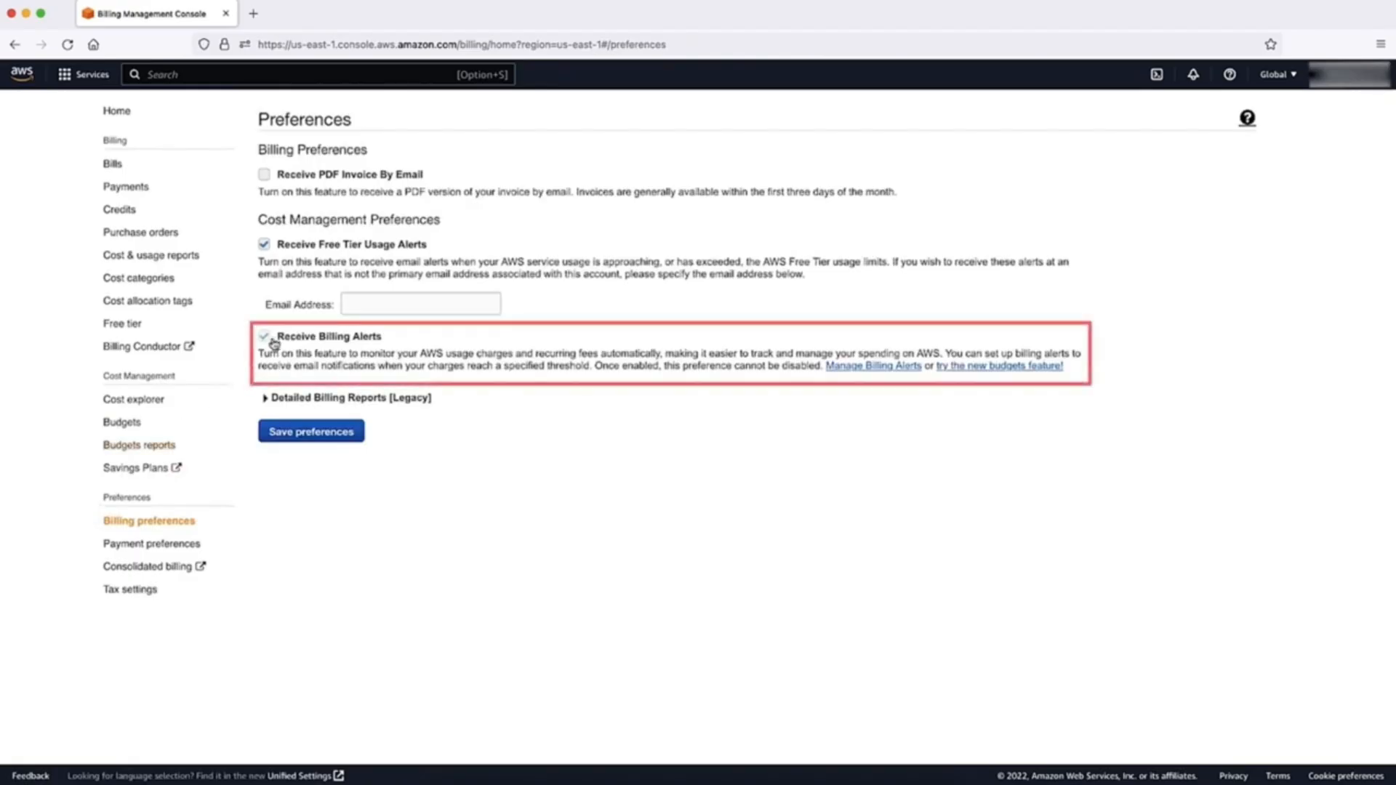
click(833, 368)
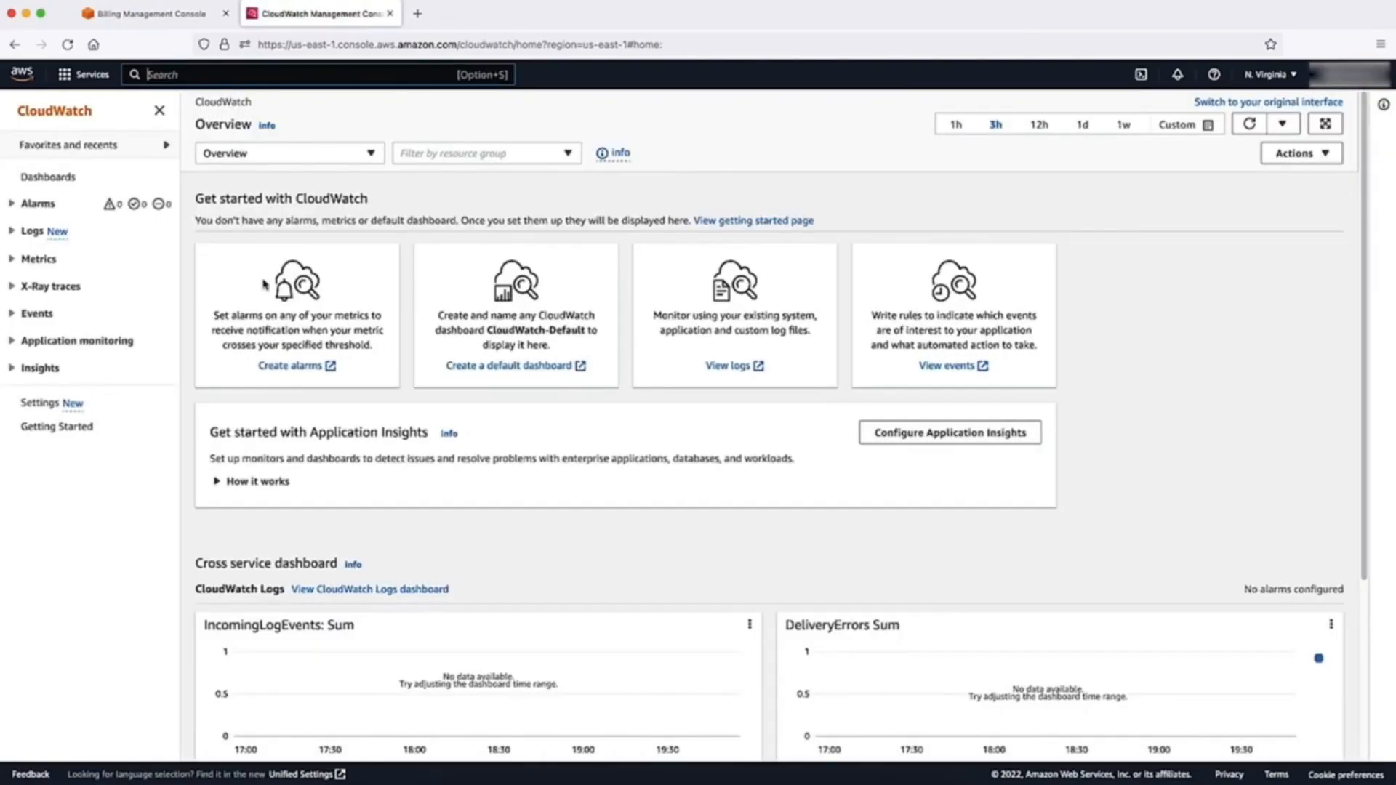
click(35, 204)
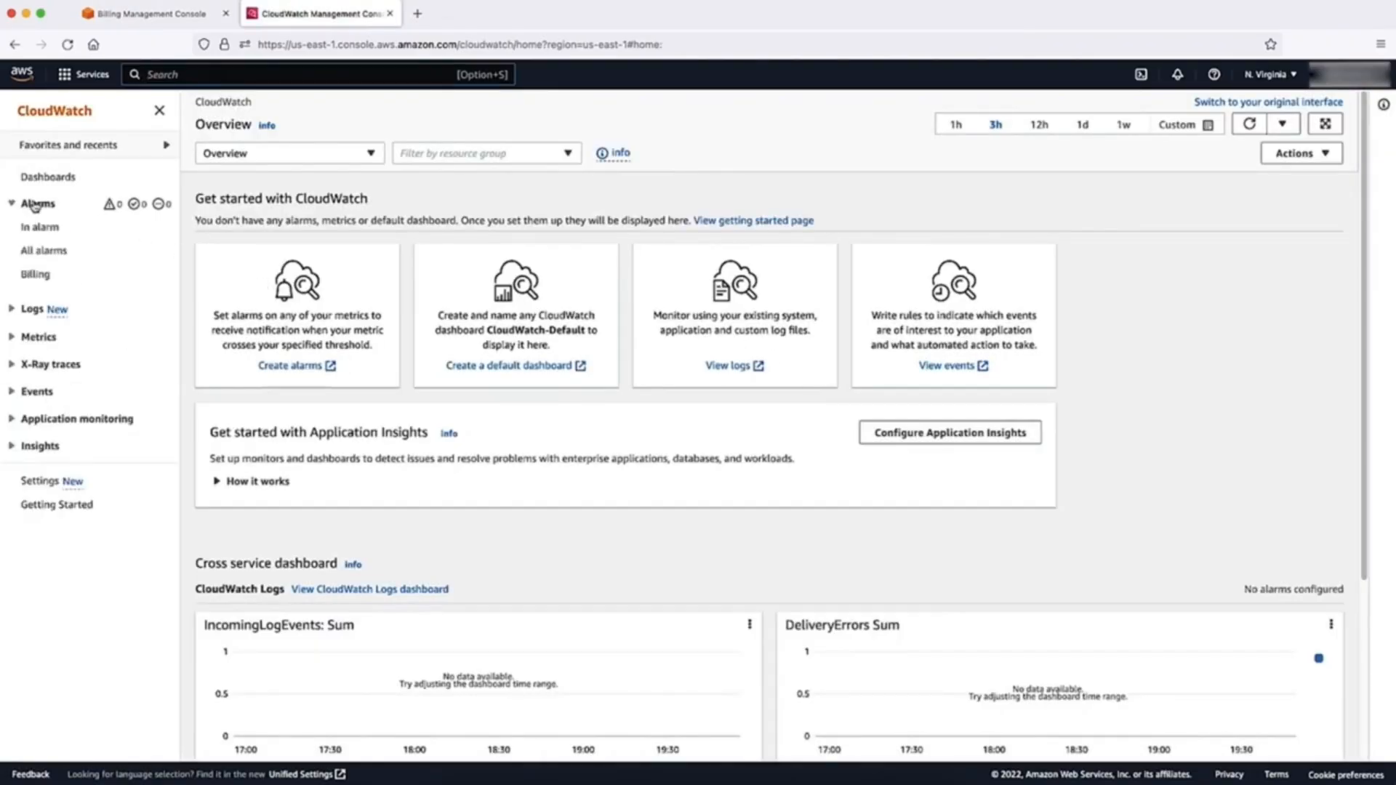
click(34, 275)
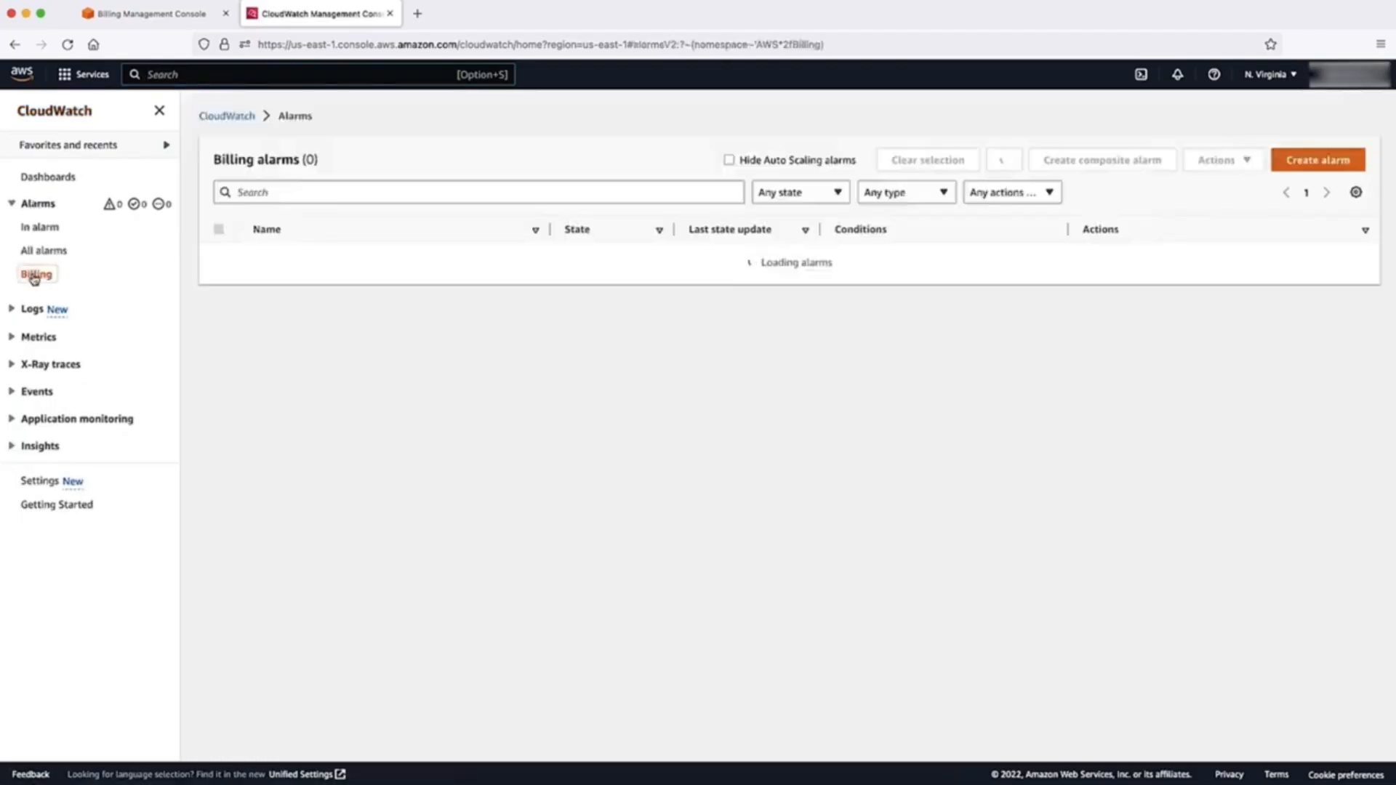
Step: Start a new billing alarm with a static threshold that triggers when EstimatedCharges is greater than 10 USD
click(763, 358)
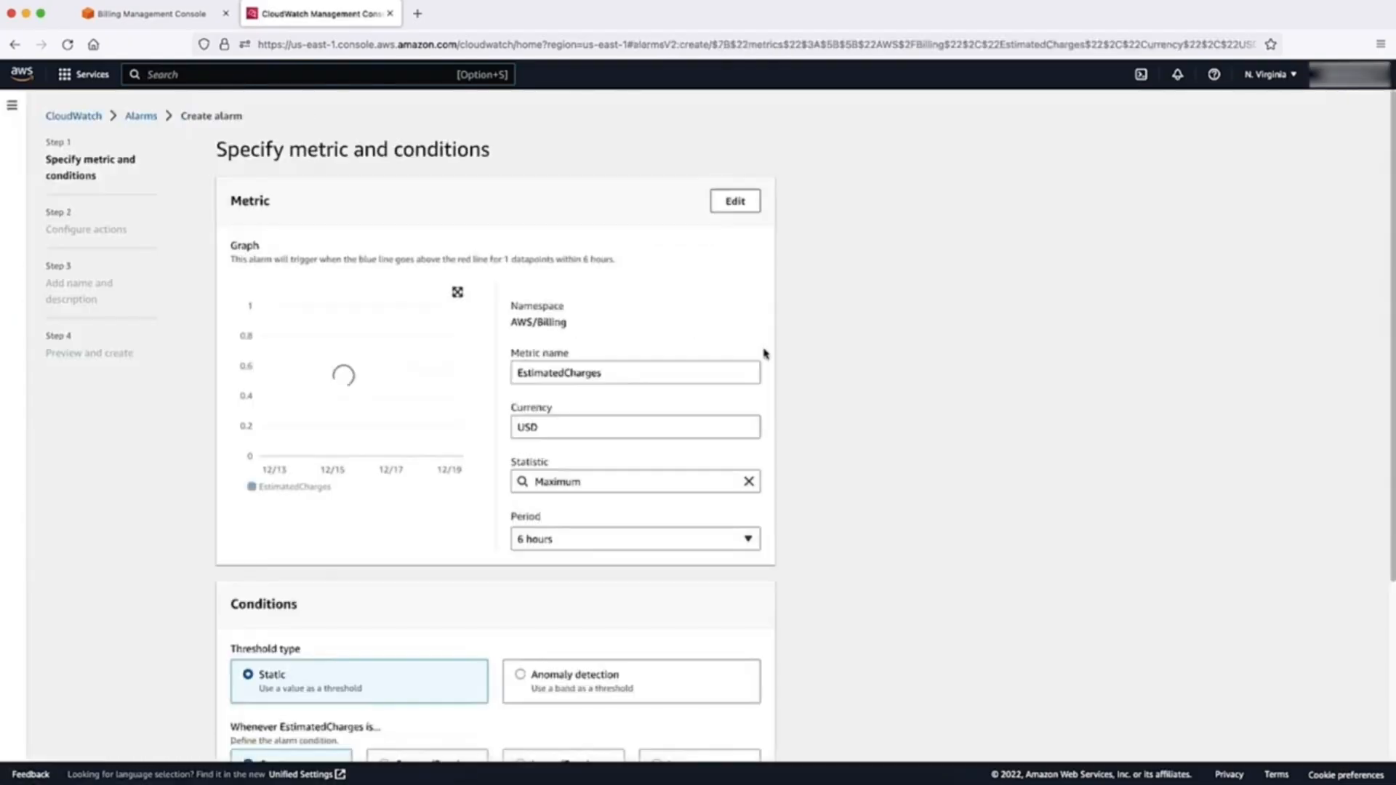
scroll(528, 343, down, 5)
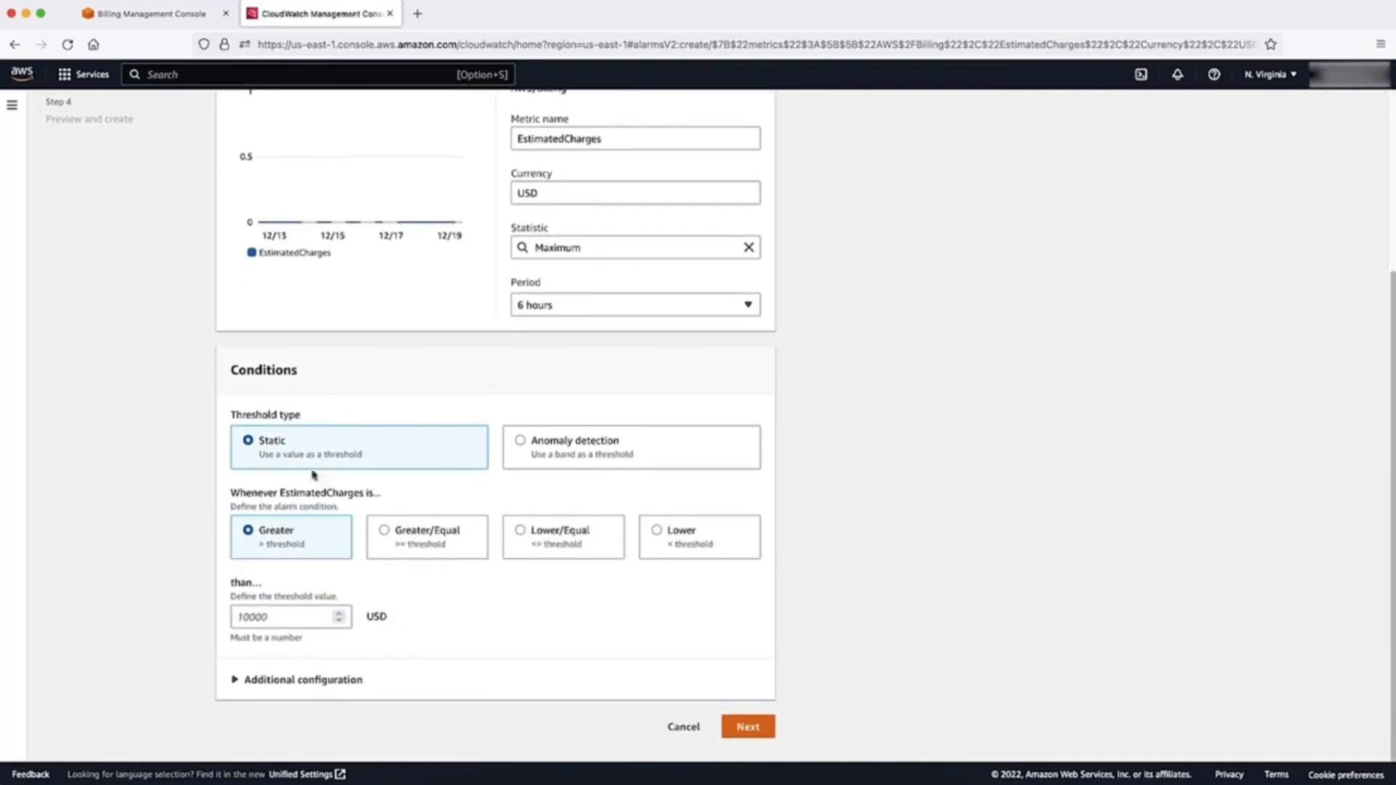
click(285, 616)
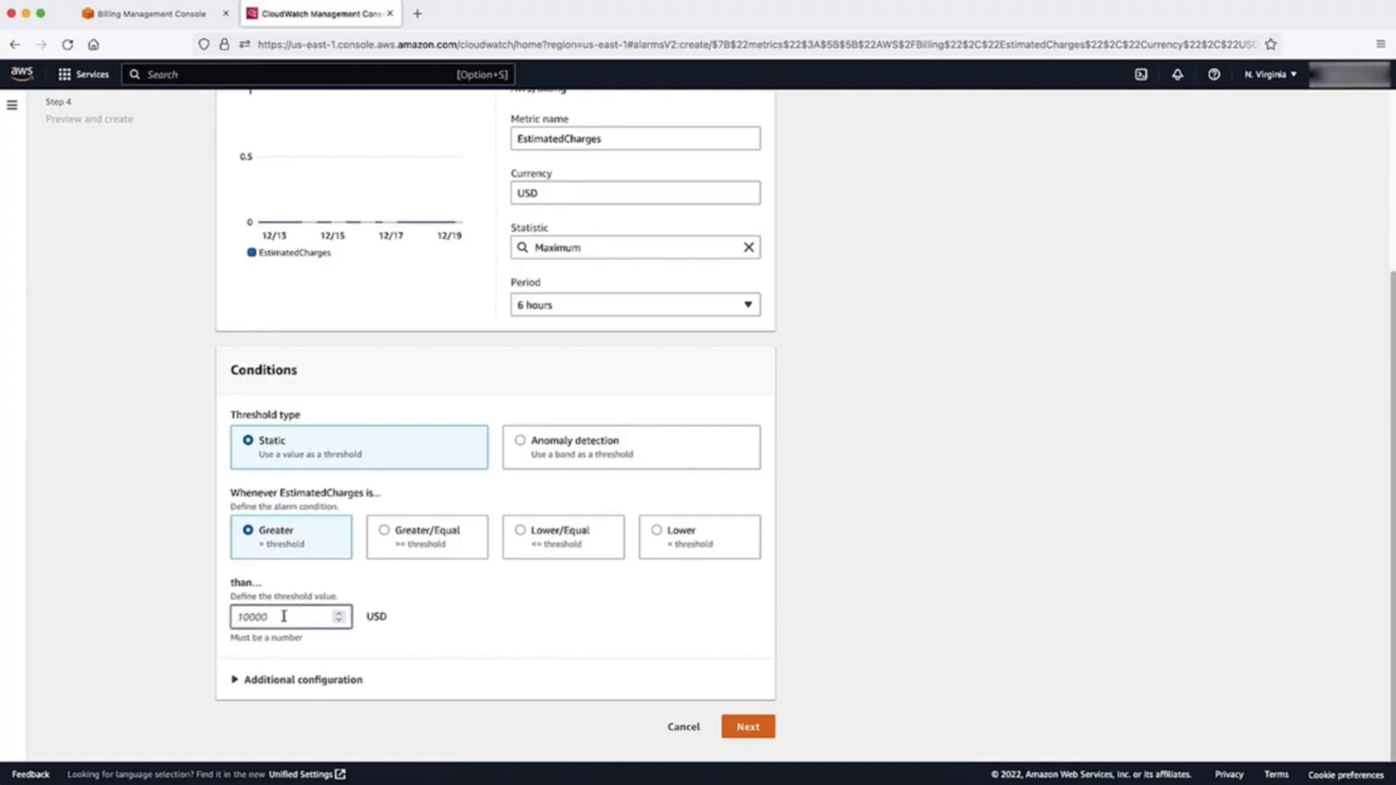
text(10)
click(740, 725)
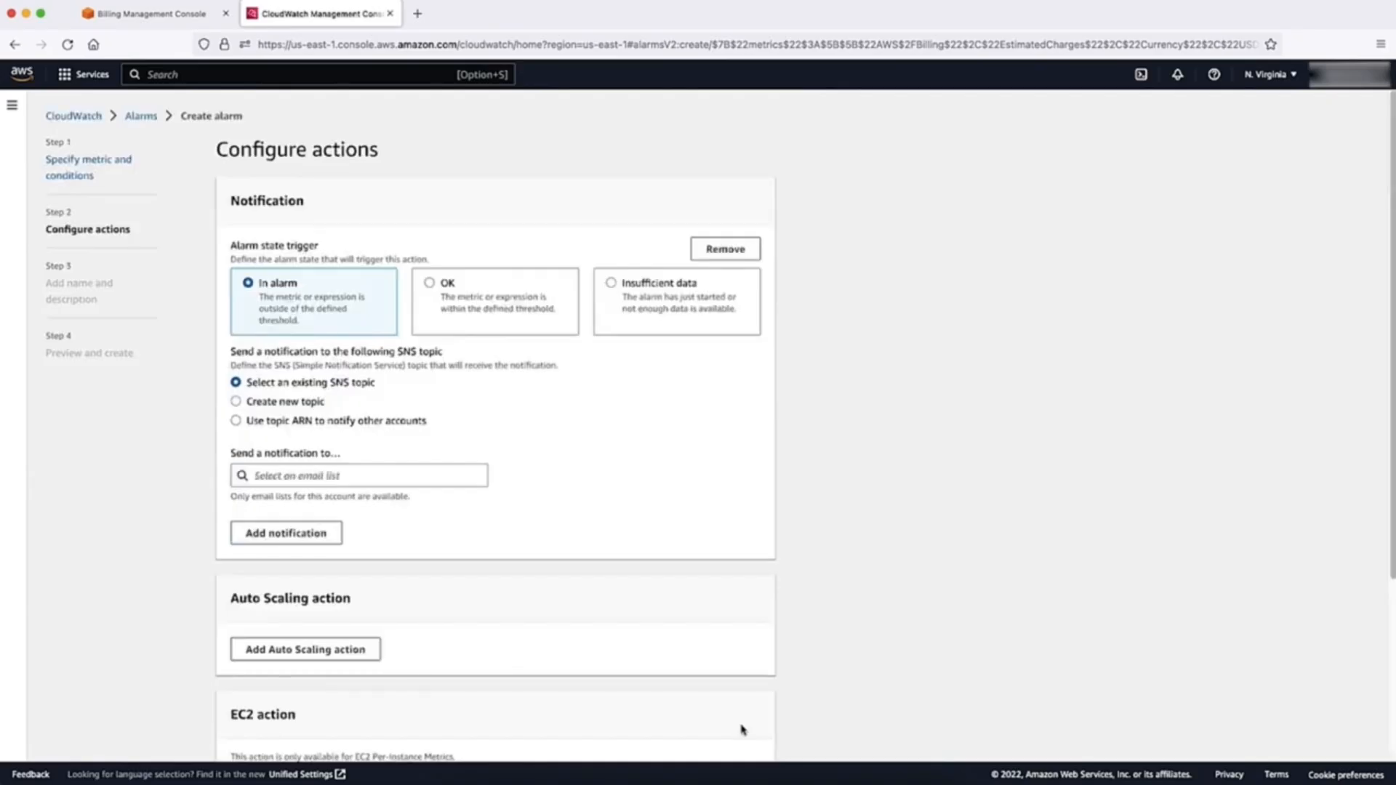
Step: Send the In alarm notification to the existing SNS topic for the account's e-mail list, adding no other actions
click(382, 477)
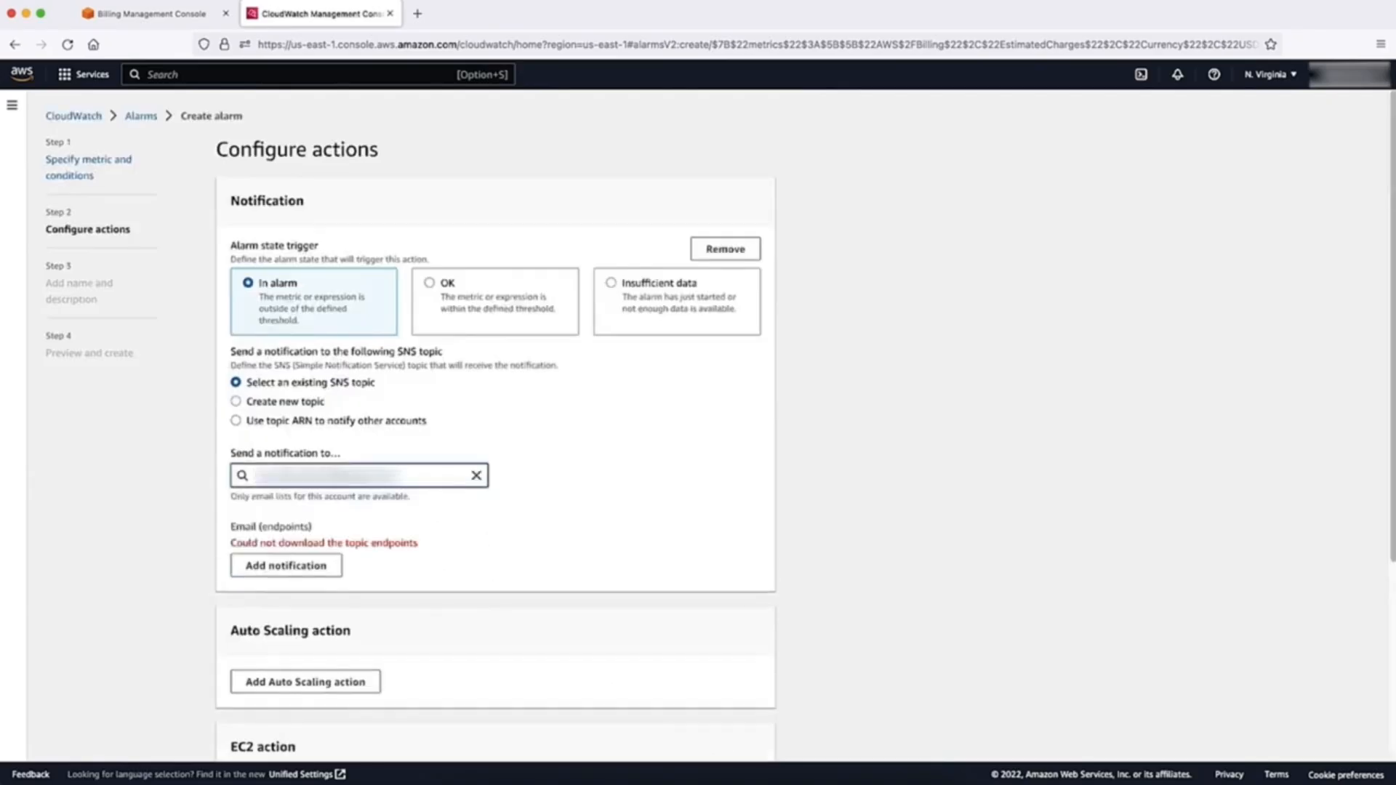
scroll(396, 536, down, 5)
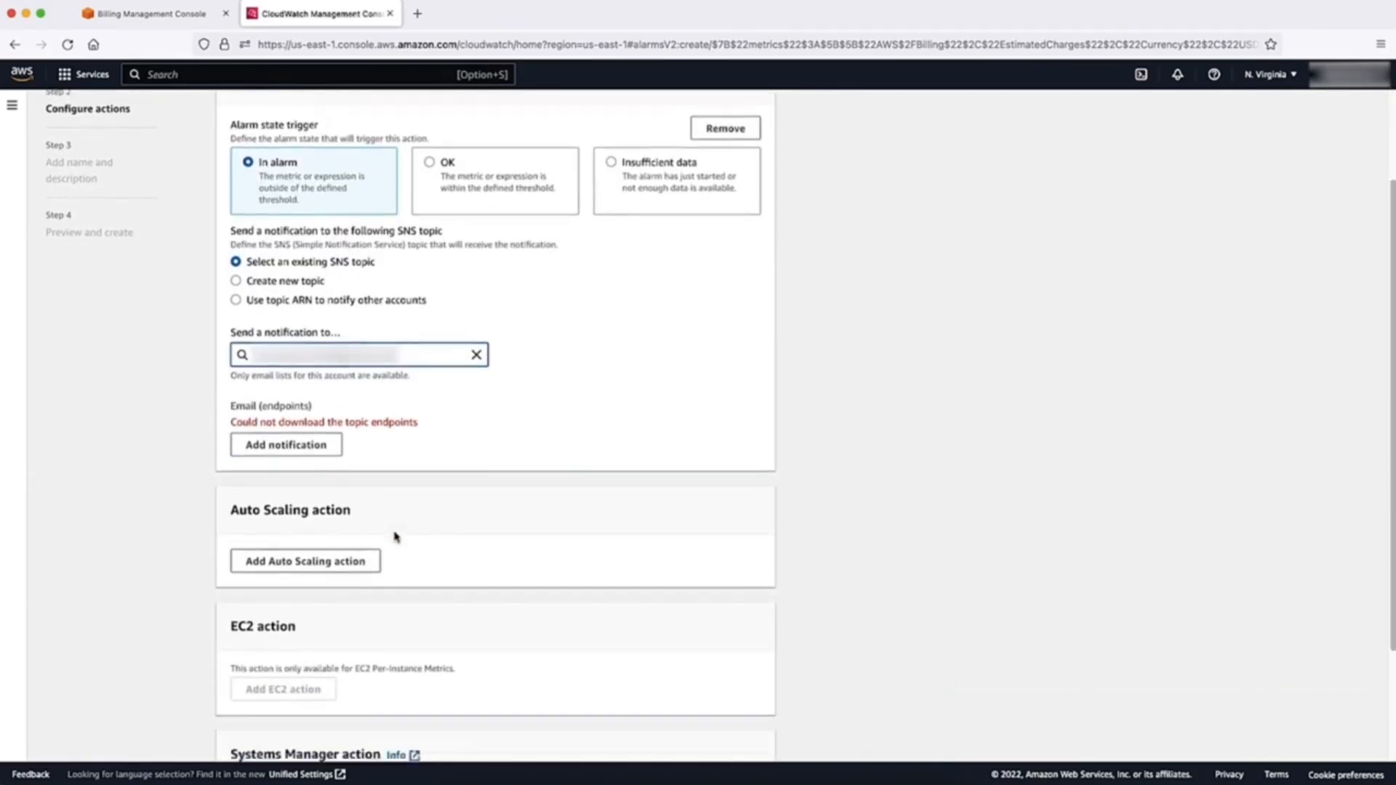
scroll(395, 536, down, 2)
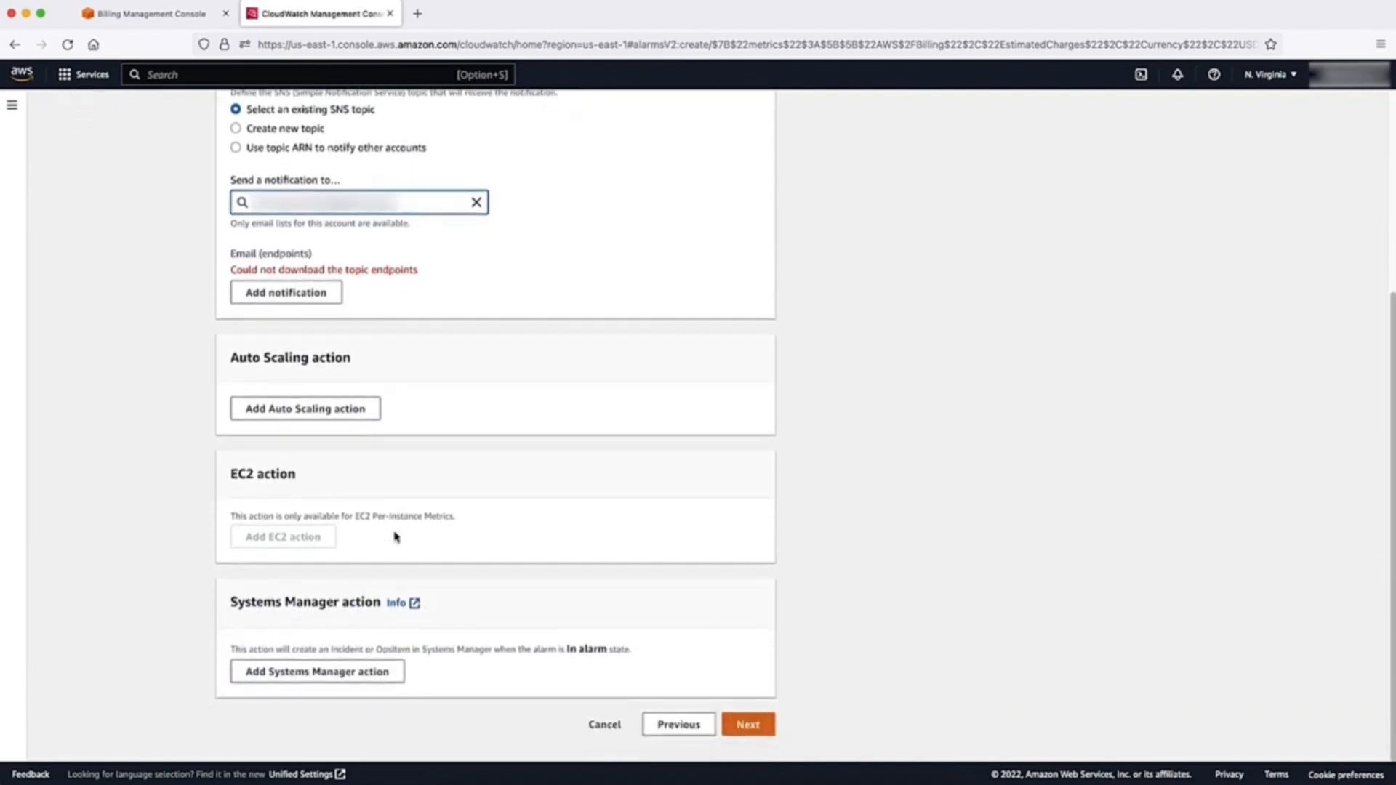
click(760, 730)
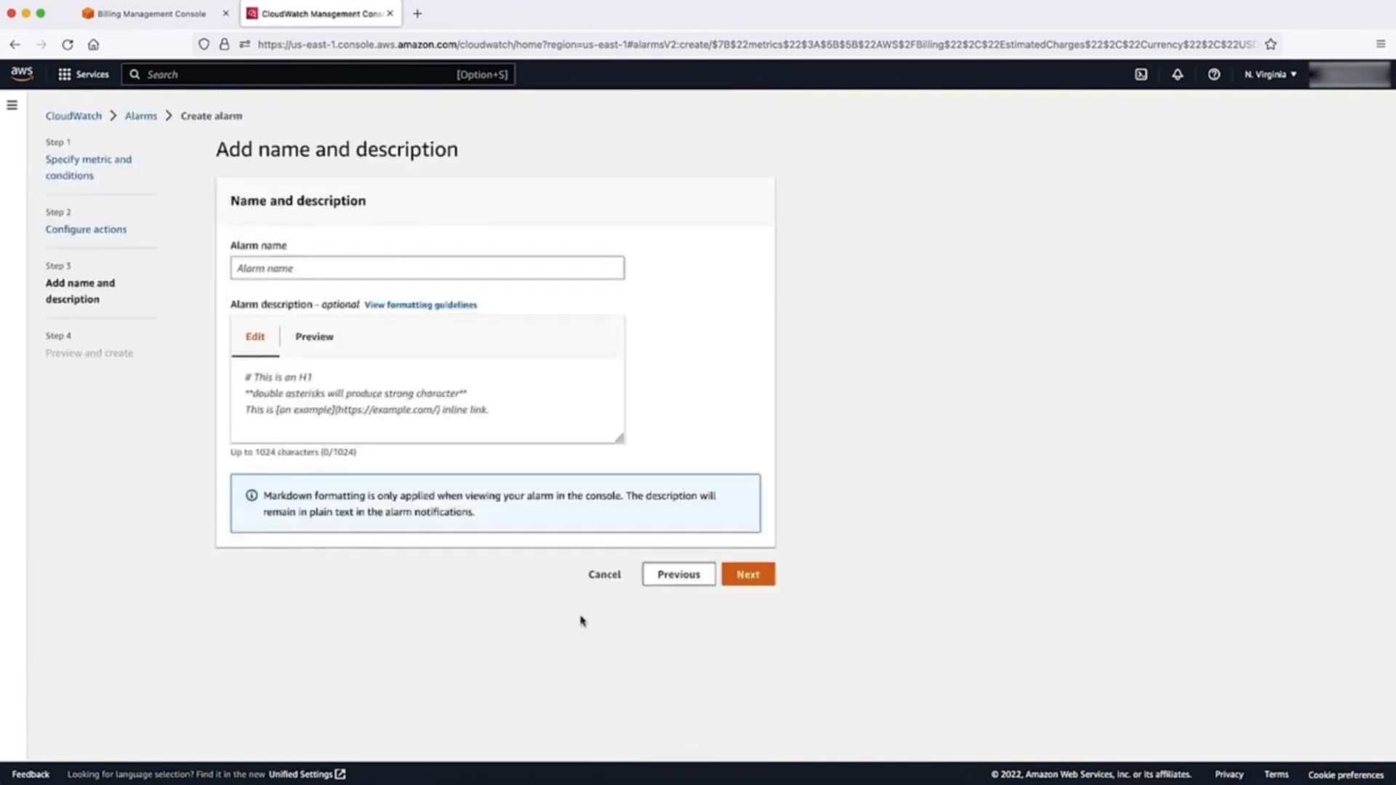
Step: Name the alarm Billing Alarm and review its conditions, actions and name in the creation preview
click(288, 268)
text(Billing Alarm)
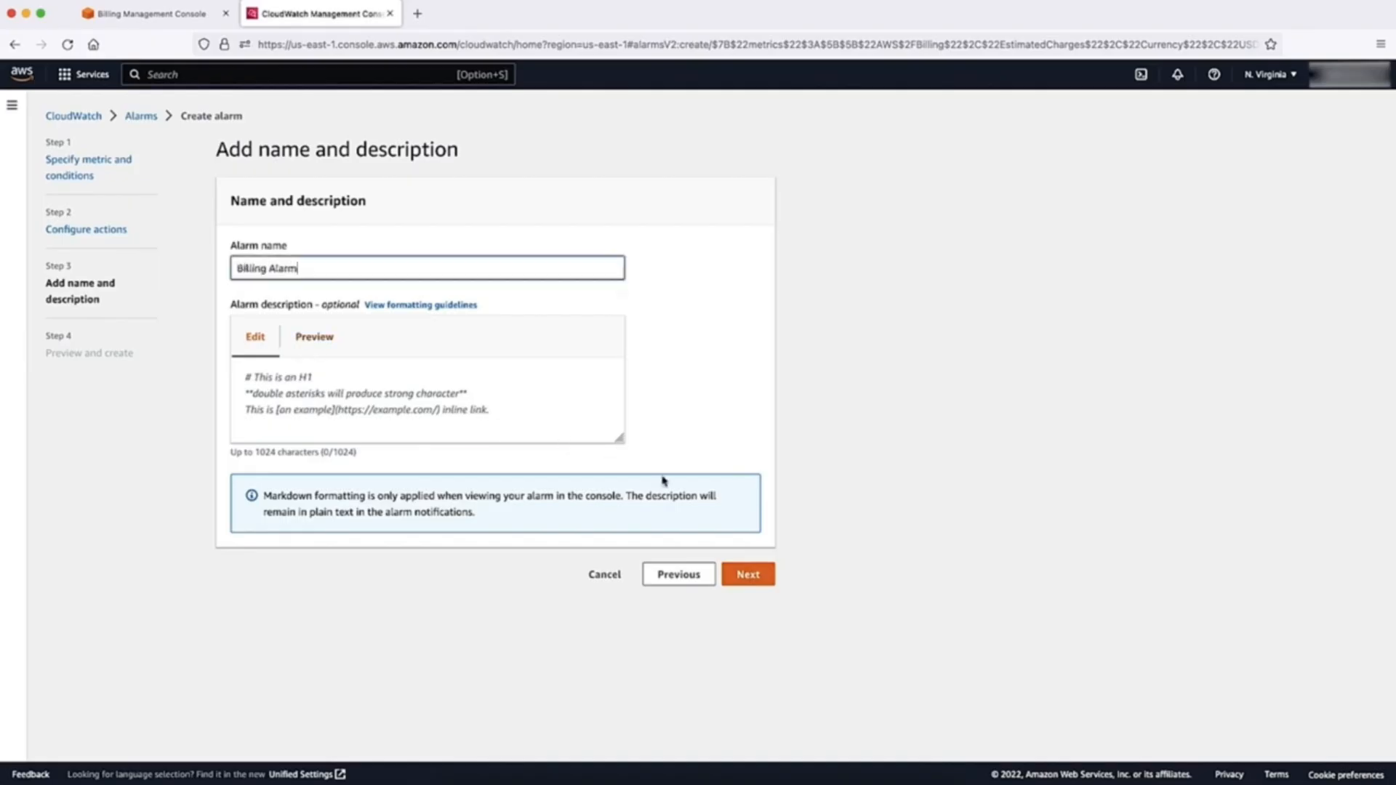
click(759, 579)
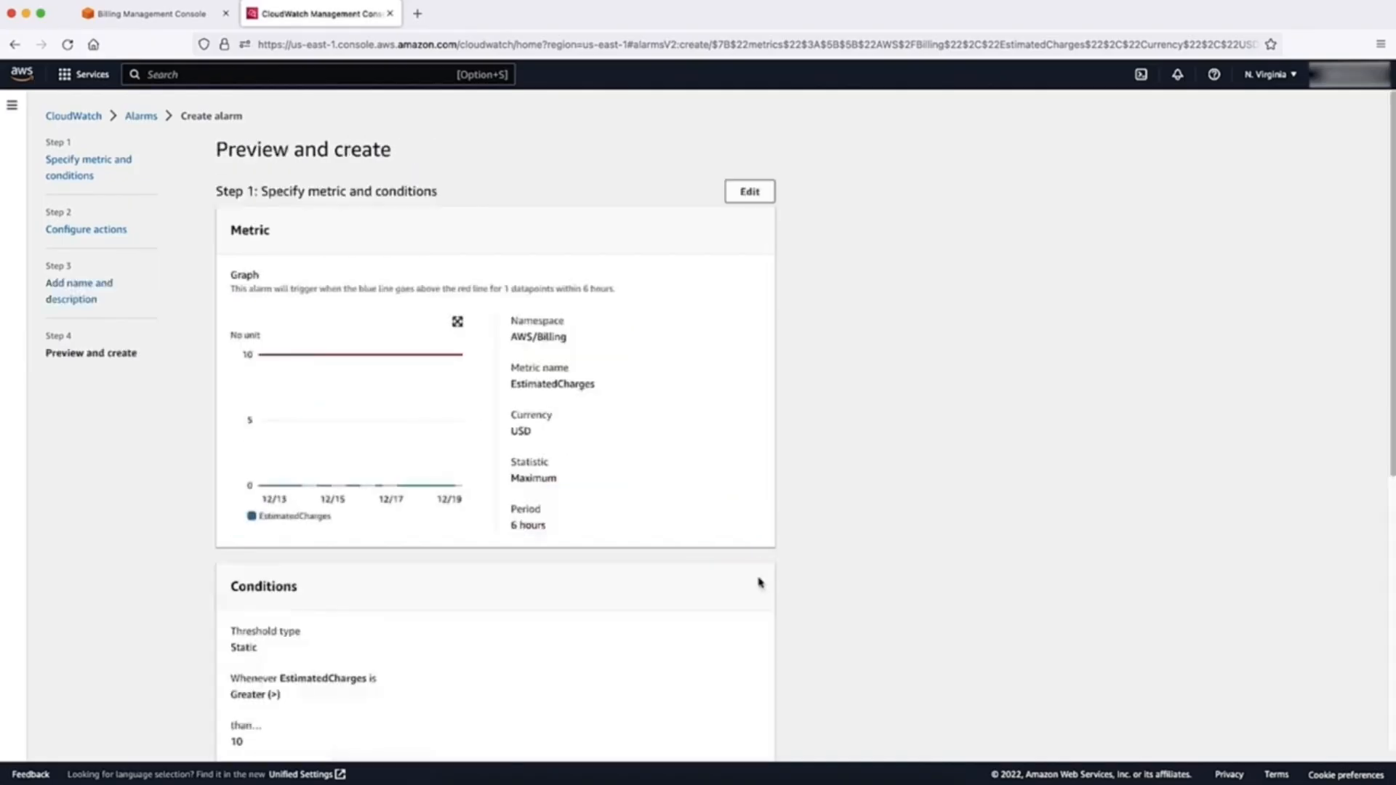
scroll(758, 582, down, 4)
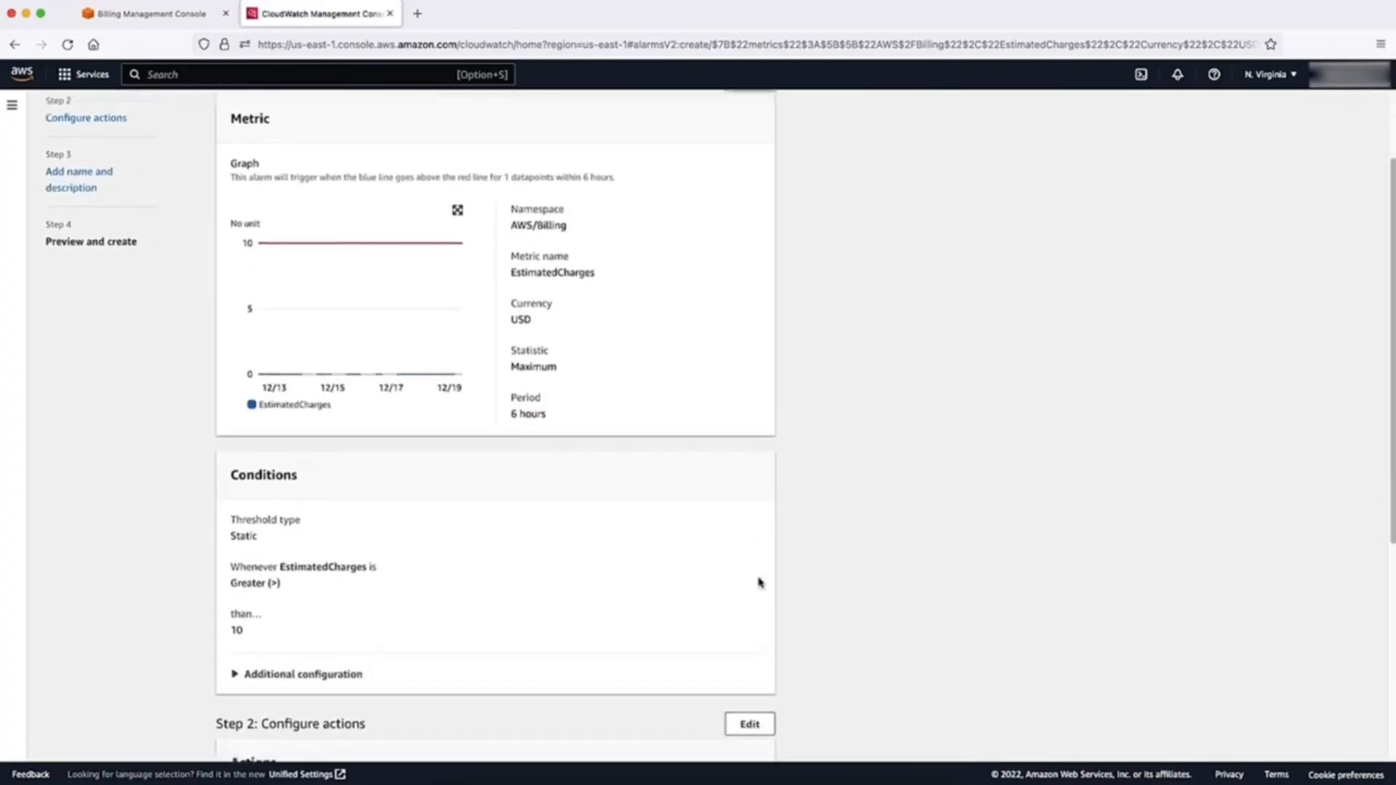
scroll(758, 581, down, 3)
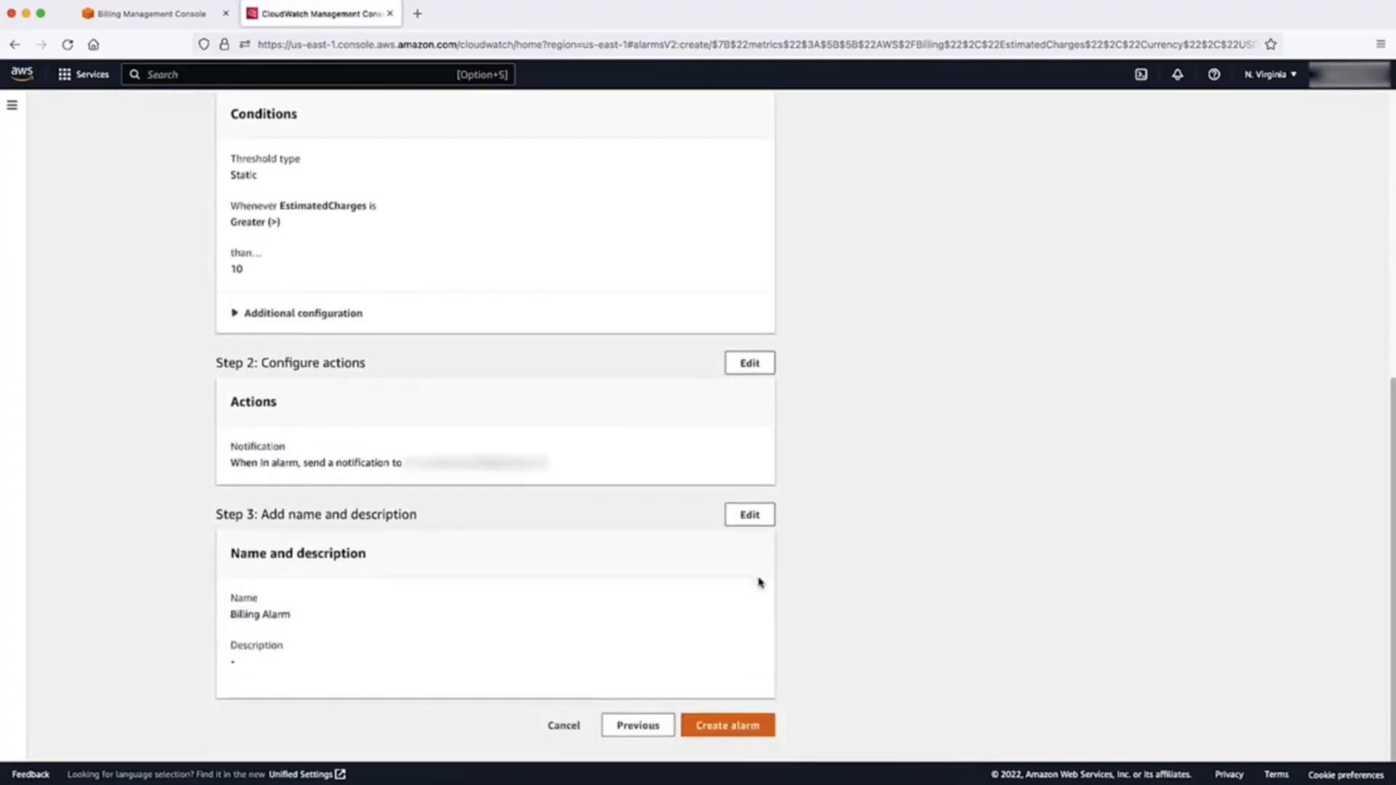